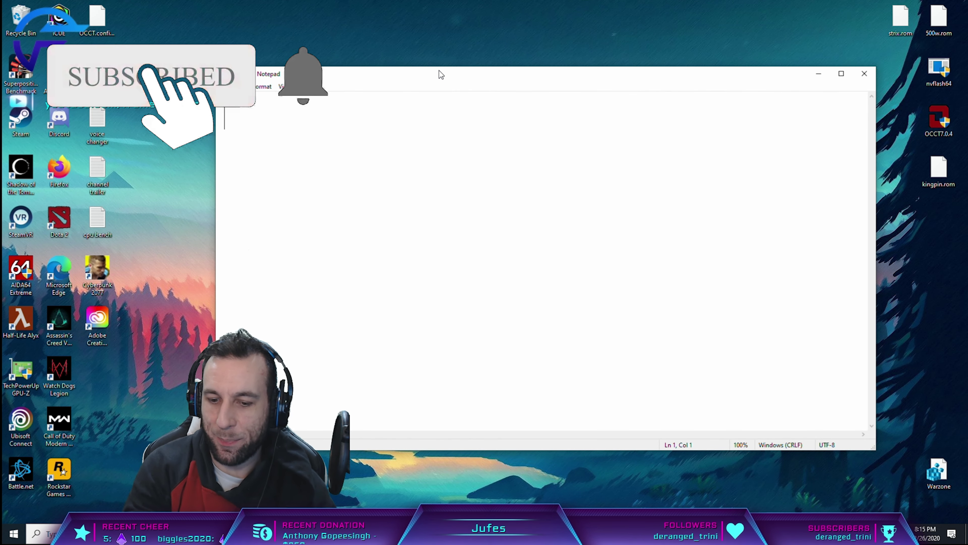
Write 'XOC' and 'Mainstream techuber' on two lines, fixing capitals and the trailing s
type("xo")
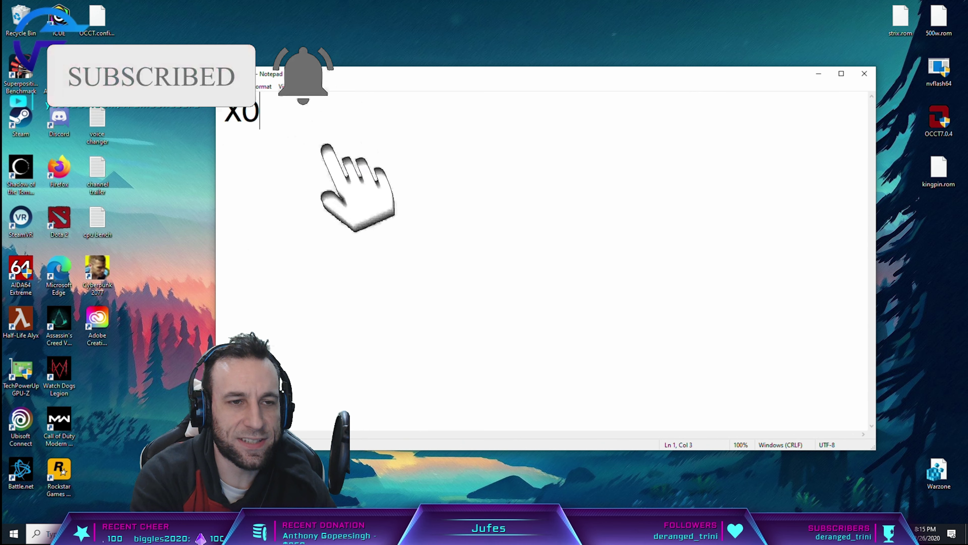
key("BackSpace")
key("BackSpace")
type("XOC")
key("Return")
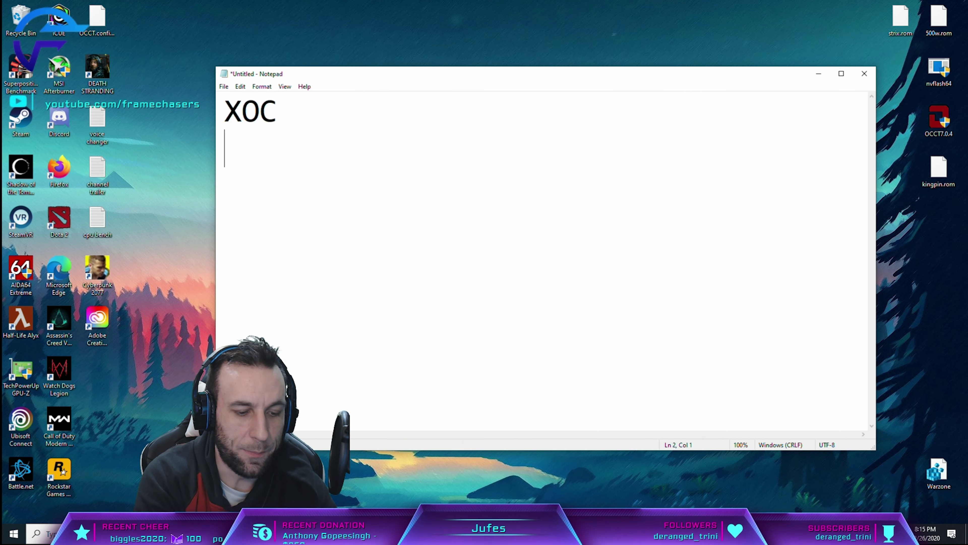
type("Mainstream ")
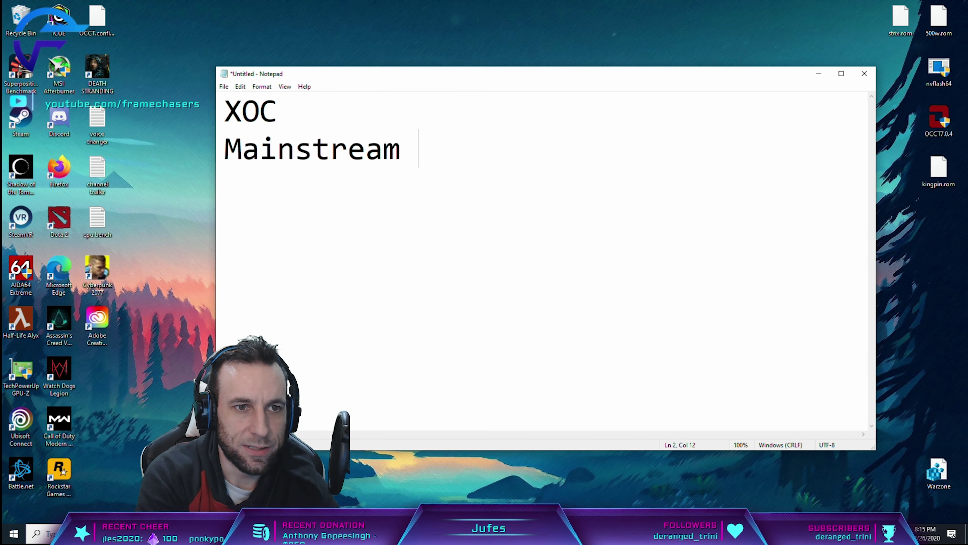
type("techubers")
key("BackSpace")
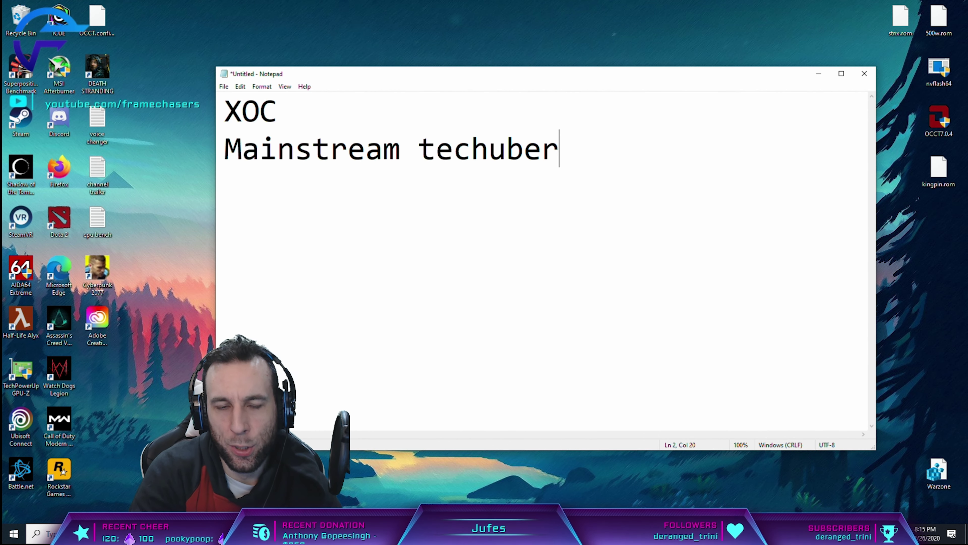
After a blank line, add 'Zen audio recording crackling problem', correcting the misspelling
left_click_drag(589, 161, 603, 144)
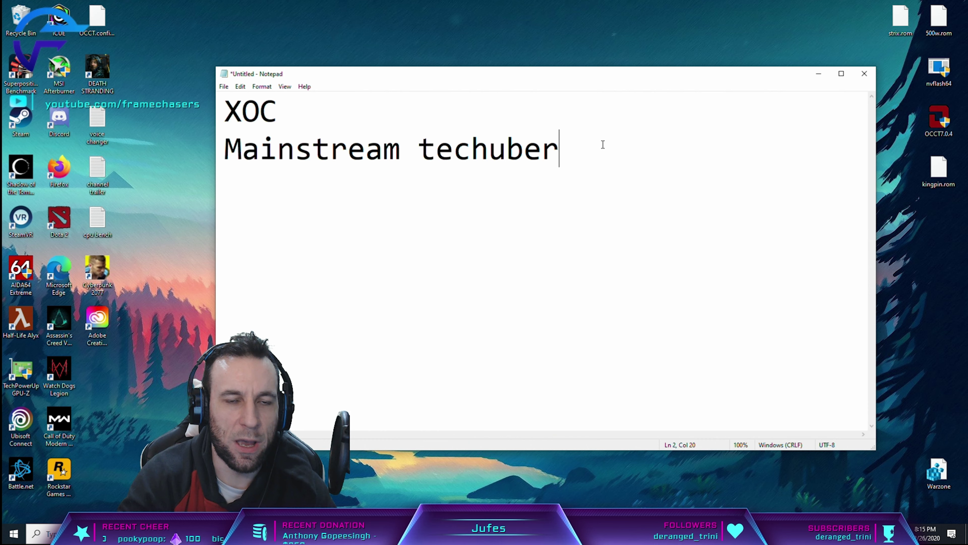
key("Return")
key("Return")
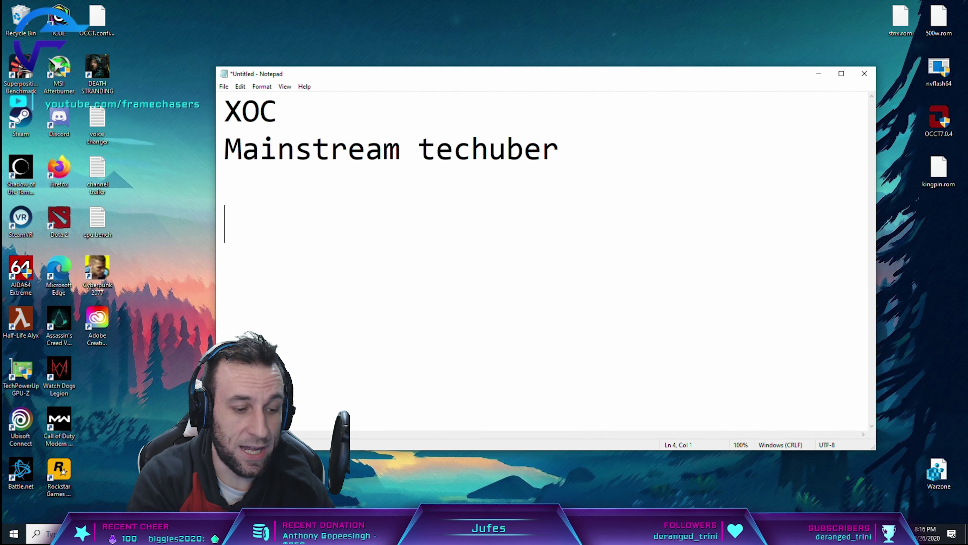
type("Zen ")
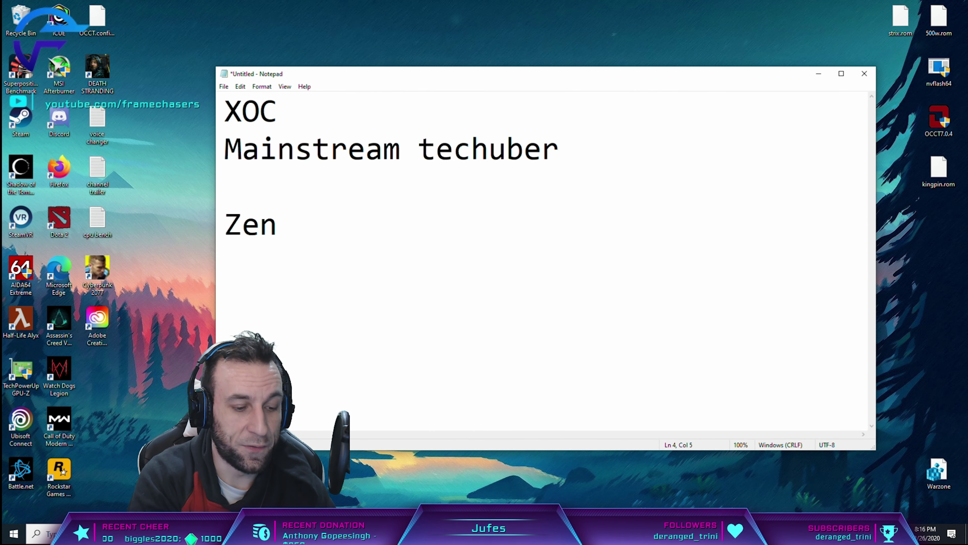
type("audio ")
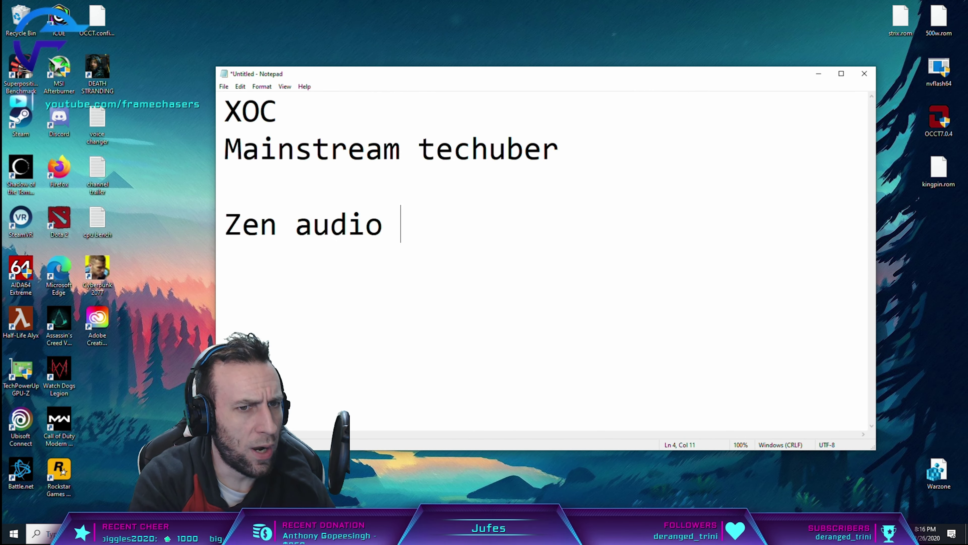
type("recording")
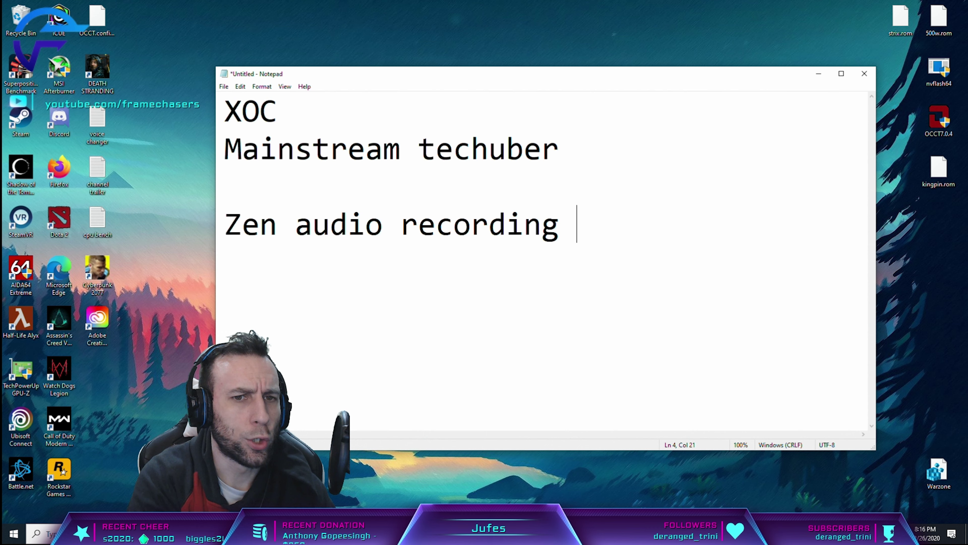
type(" crackling")
key("BackSpace")
key("BackSpace")
key("BackSpace")
type("ling ")
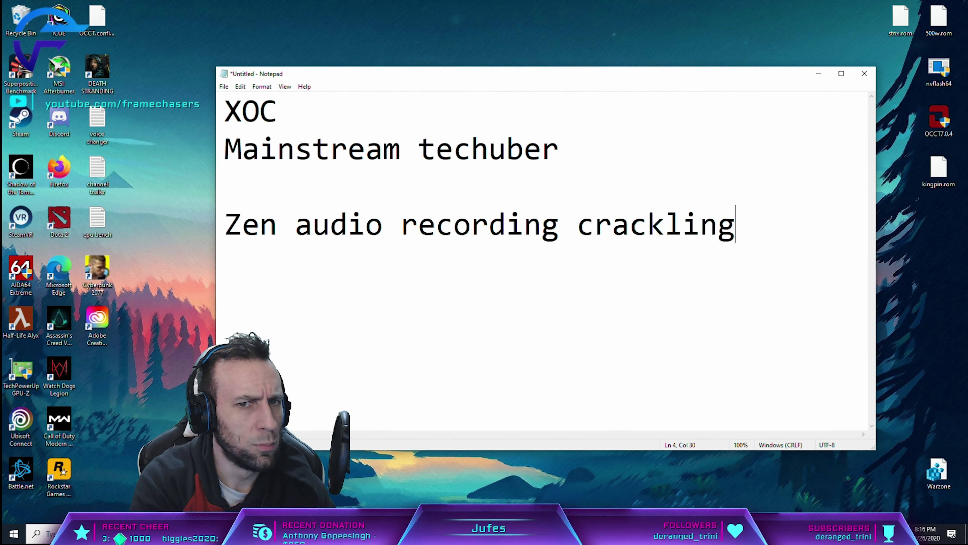
type("problem")
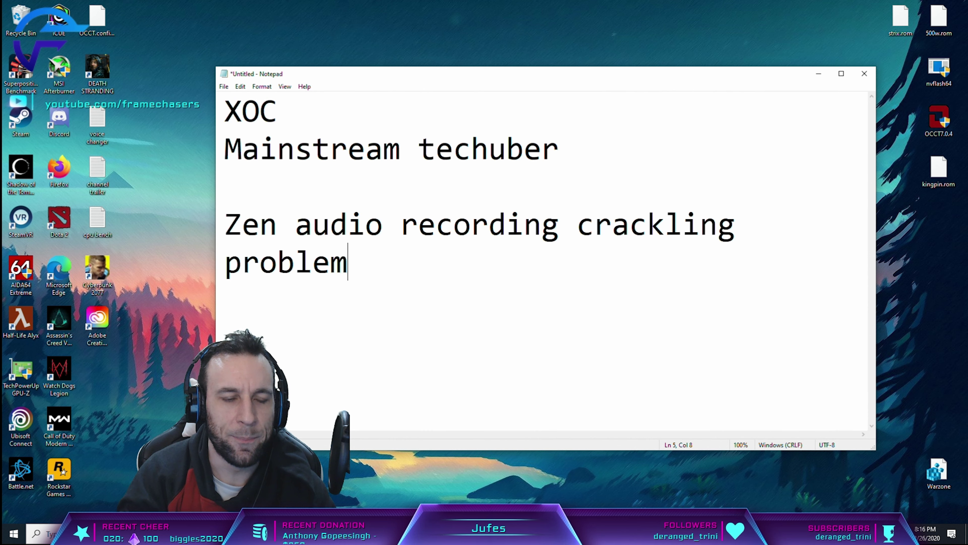
Add 'ccd/iod voltages' after a blank line and highlight its ccd/iod part
key("Return")
key("Return")
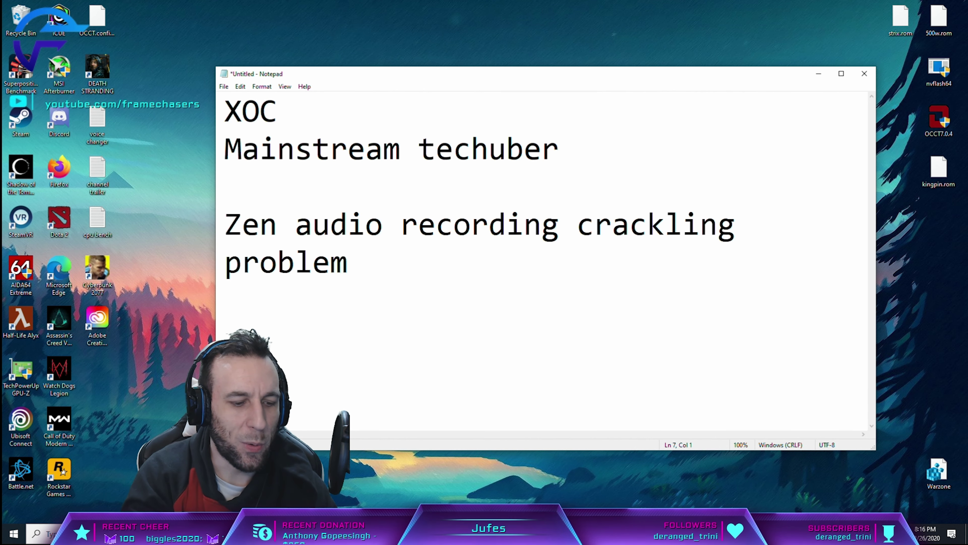
type("c")
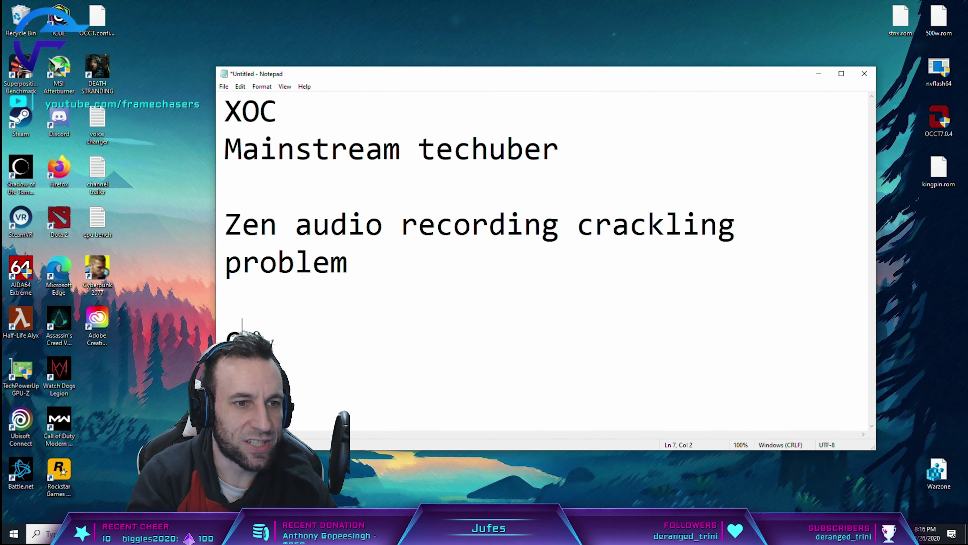
type("cd/iod")
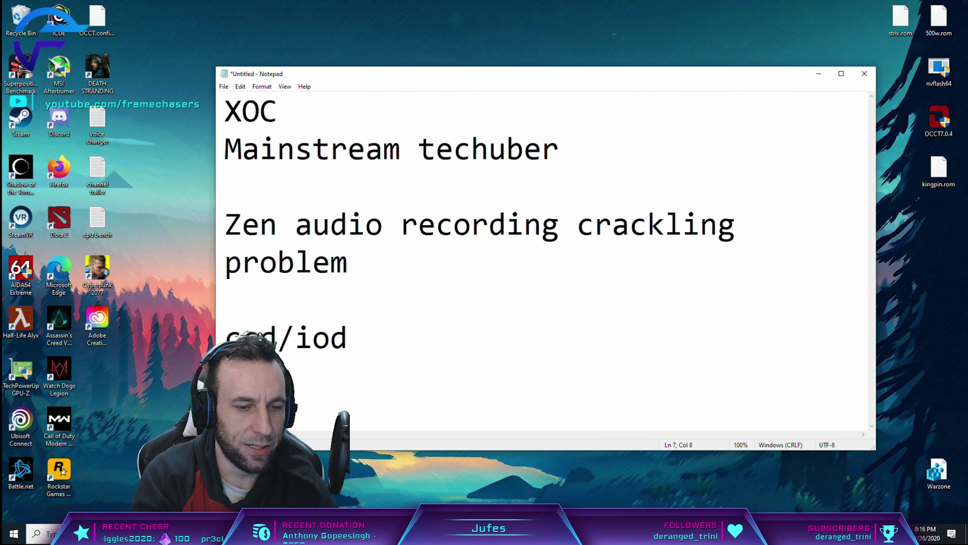
type(" voltage")
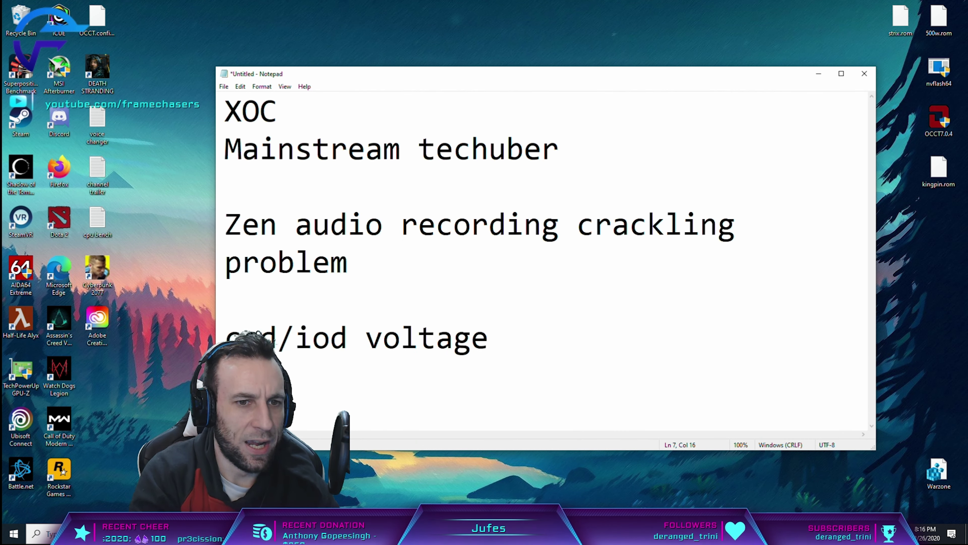
type("s")
mouse_move(525, 359)
left_mouse_down()
mouse_move(400, 338)
mouse_move(226, 334)
mouse_move(519, 343)
left_mouse_up()
left_click_drag(350, 335, 244, 336)
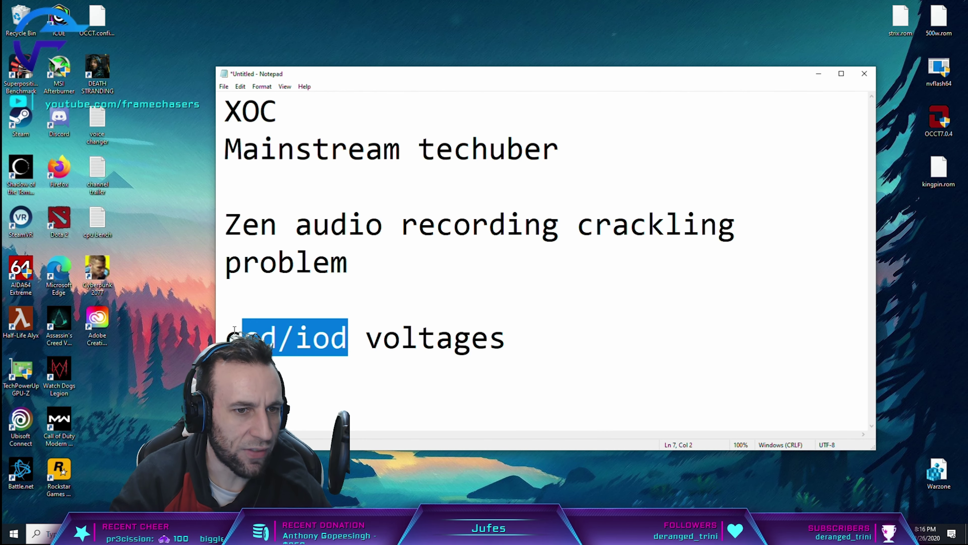
left_click(540, 339)
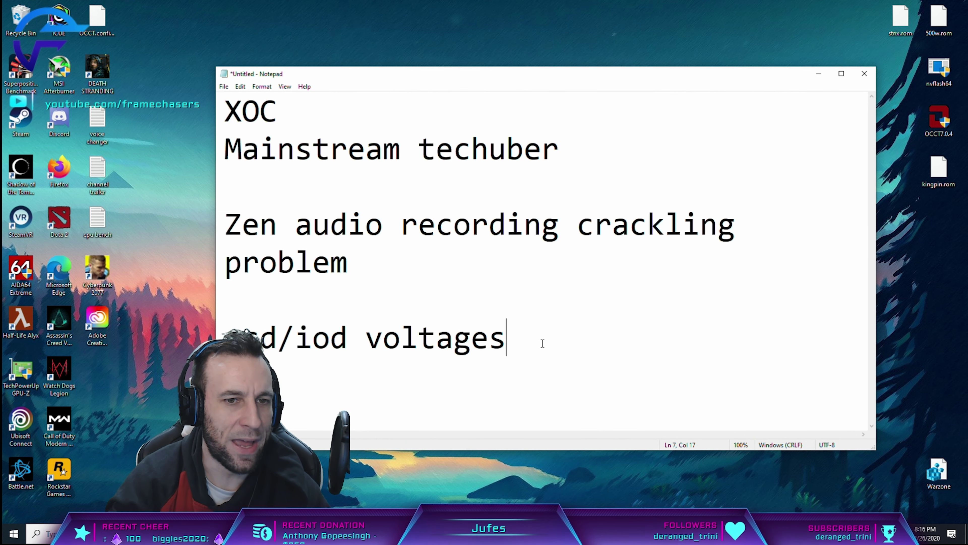
left_click_drag(349, 336, 245, 338)
left_click(558, 339)
Reselect the voltages line while explaining and settle the empty lines beneath it
key("shift+Home")
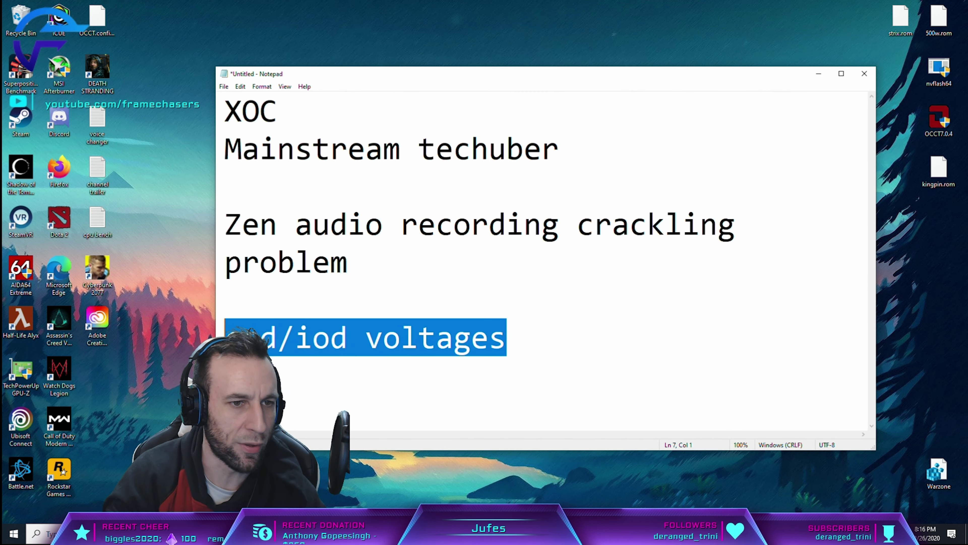
left_click(579, 337)
key("Return")
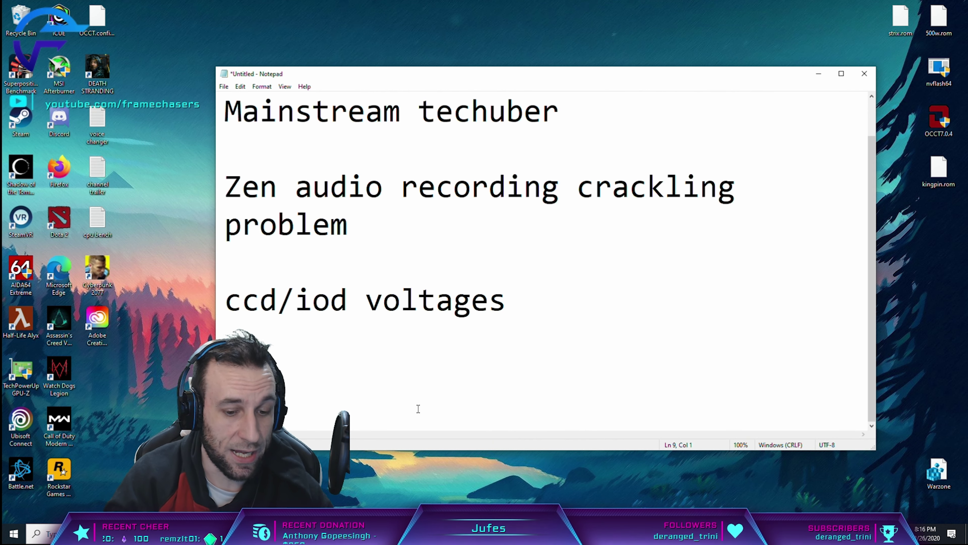
key("BackSpace")
key("BackSpace")
key("Return")
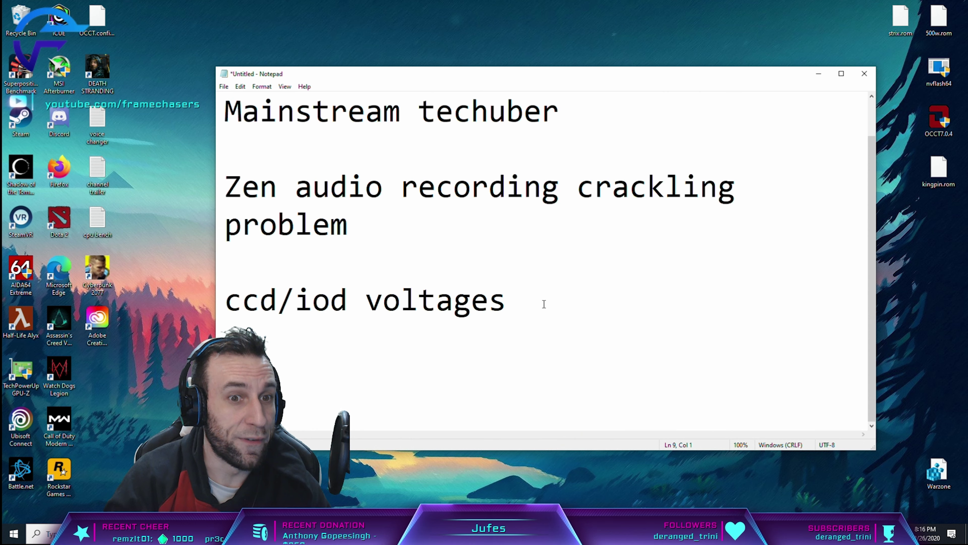
left_click_drag(544, 304, 246, 293)
left_click(301, 299)
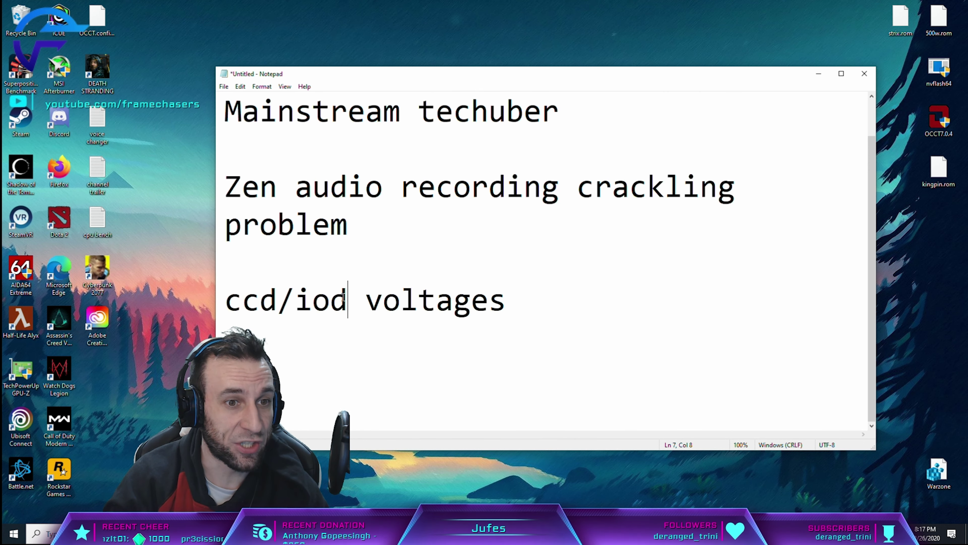
left_click_drag(348, 299, 247, 299)
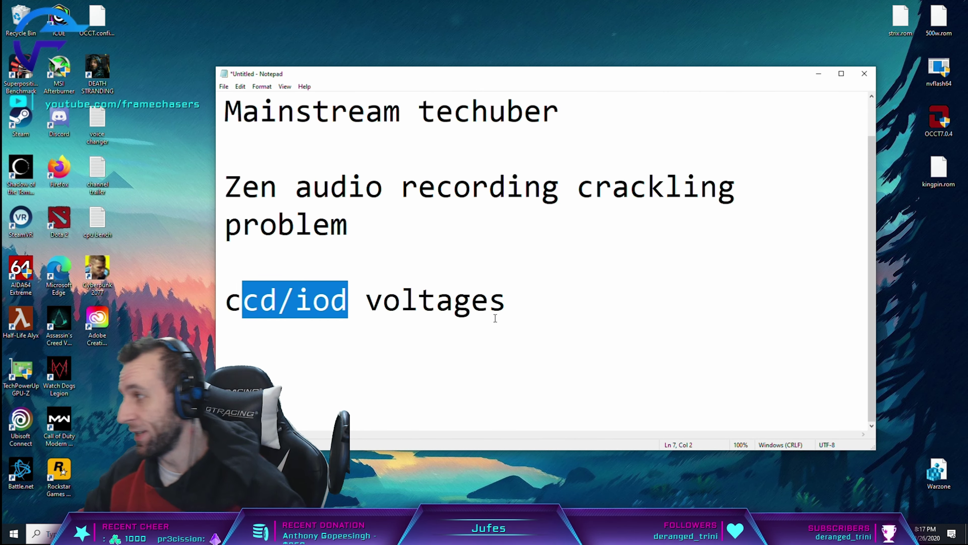
Type a C14 entry on the empty line below 'ccd/iod voltages'
left_click(579, 308)
key("Down")
key("Down")
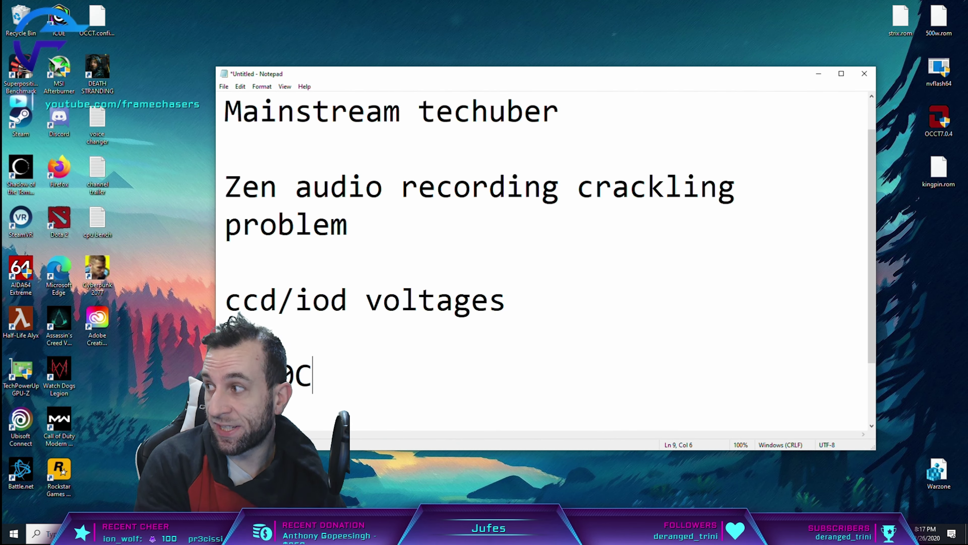
type("14")
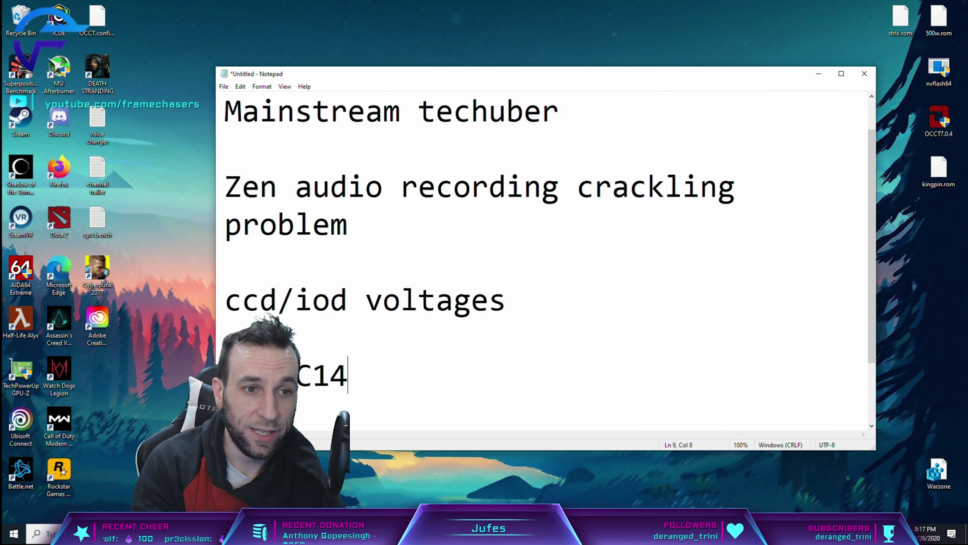
Insert a blank line above C14, then nudge the window up-left and make it taller
key("Up")
key("Return")
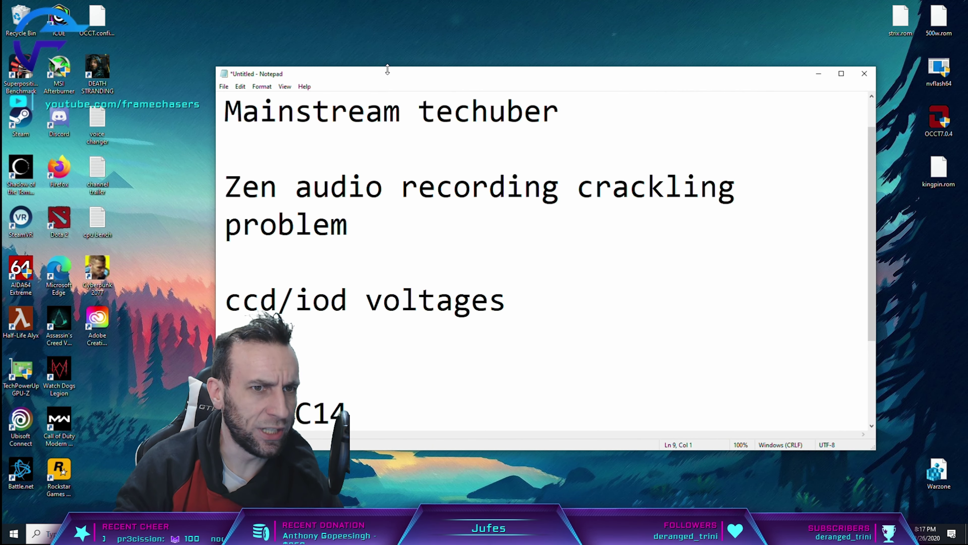
left_click_drag(388, 70, 375, 50)
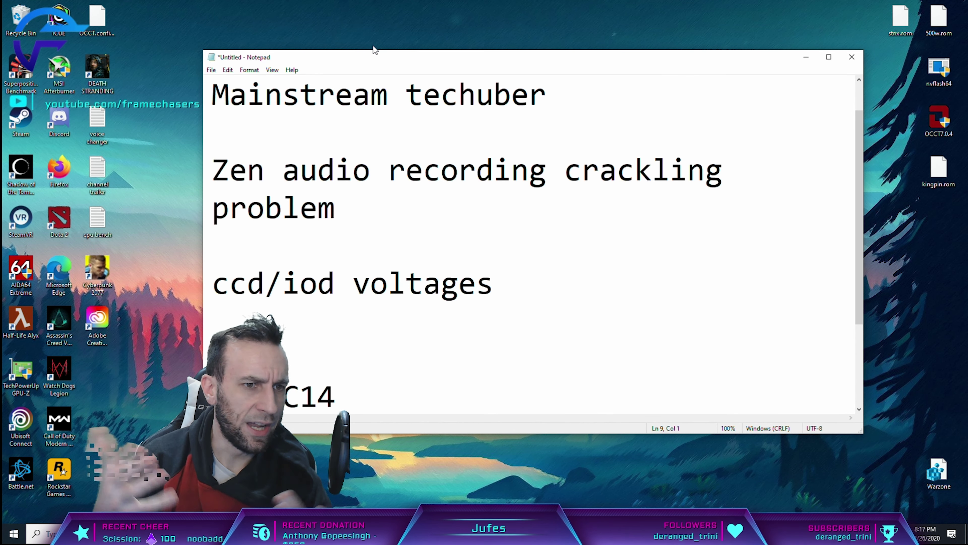
left_click_drag(863, 432, 875, 479)
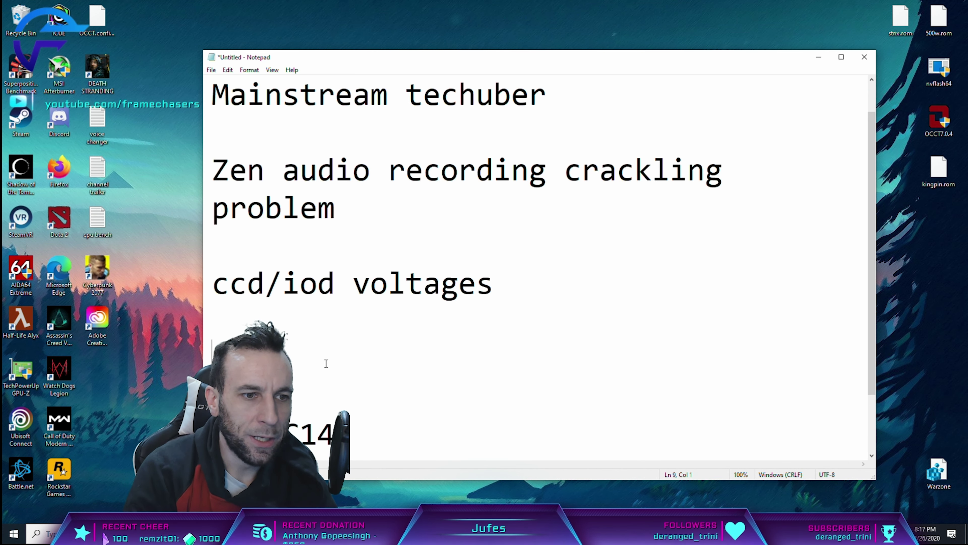
Type trial lines 'Creater audio crackling' and 'T14-14', removing the C14 word
type("Cre")
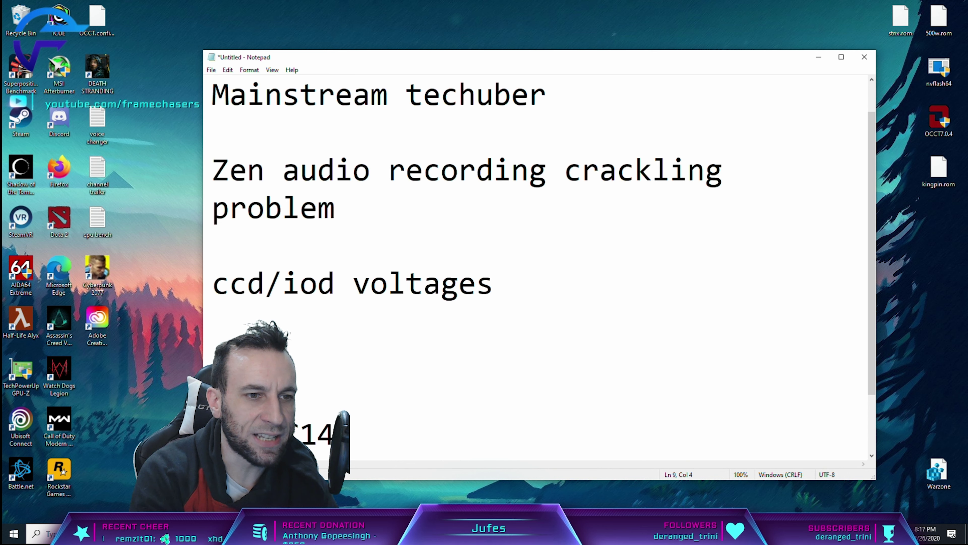
type("ater audio")
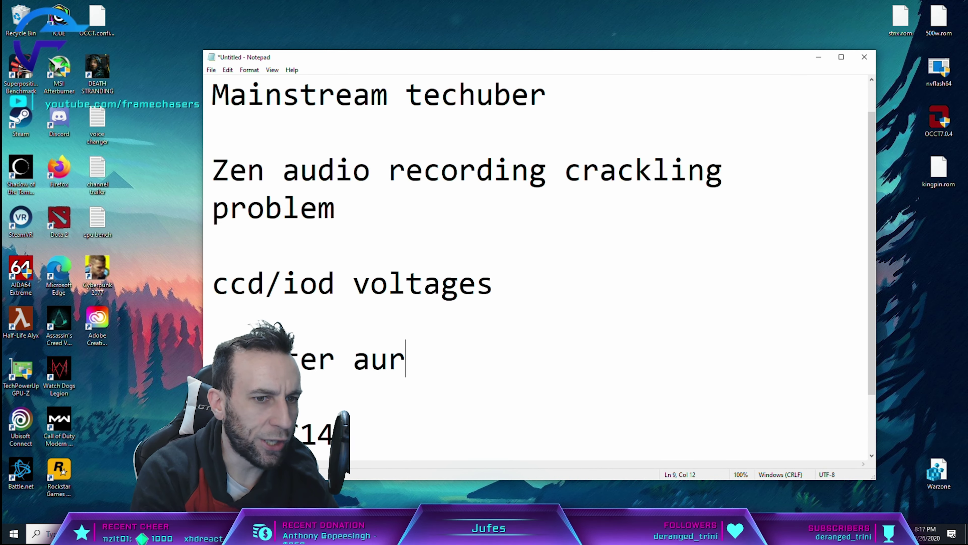
type(" crackling")
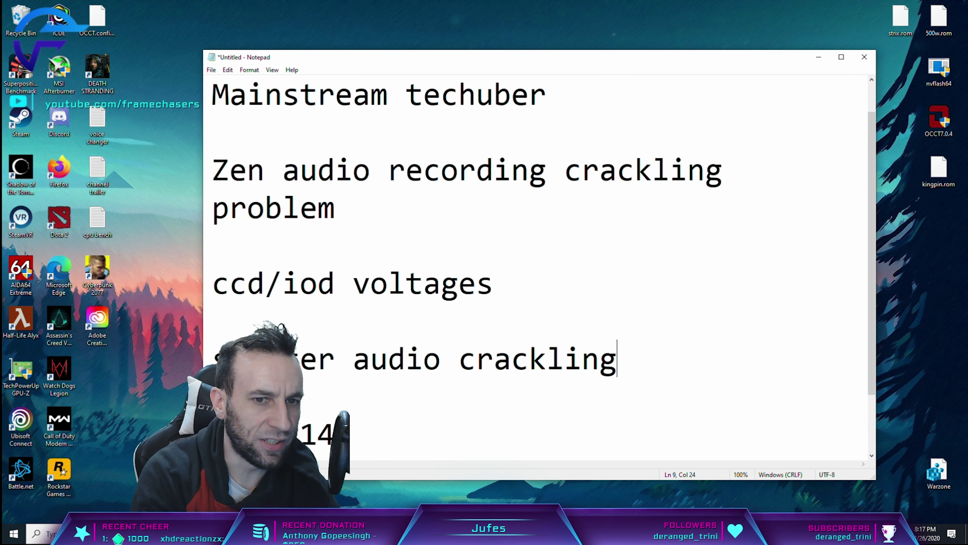
left_click_drag(645, 369, 304, 349)
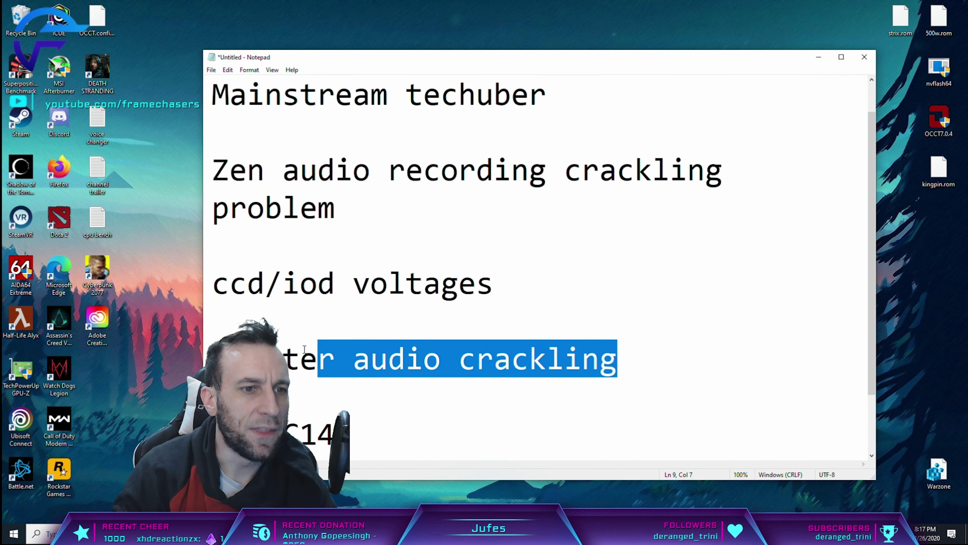
double_click(355, 434)
key("BackSpace")
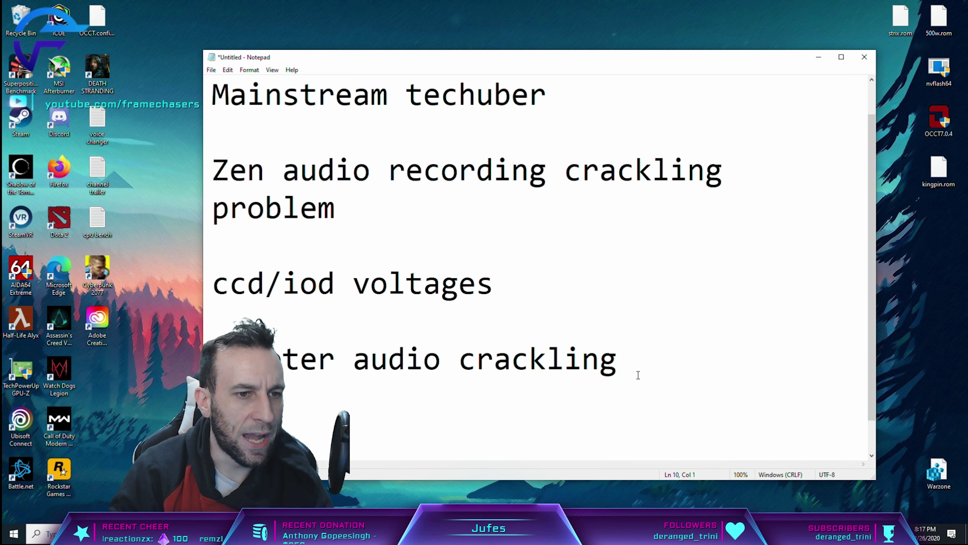
key("Return")
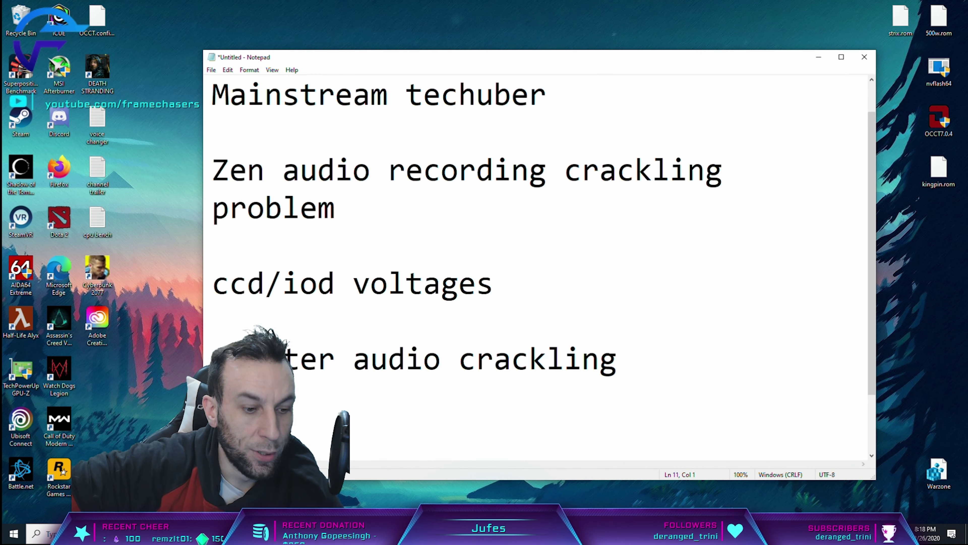
scroll(638, 374, "down", 1)
key("BackSpace")
type("T")
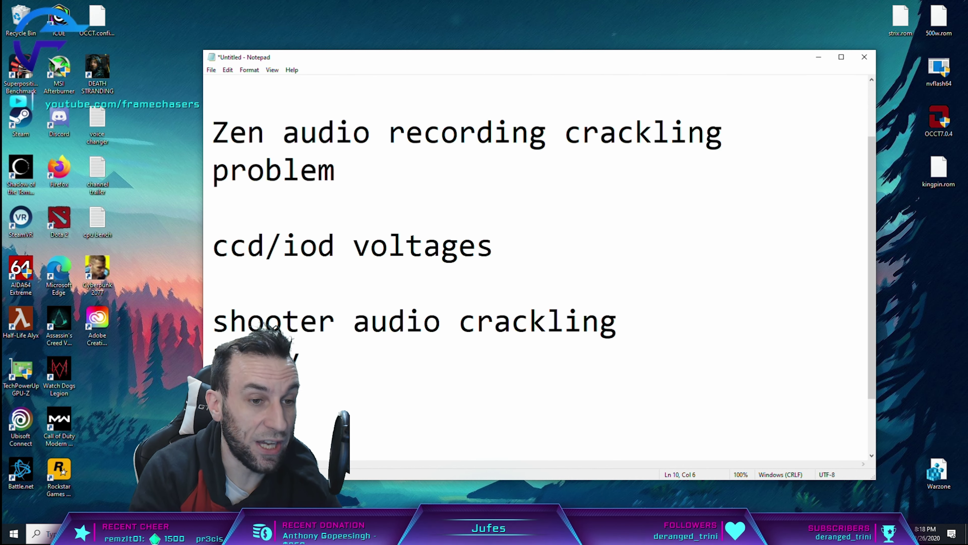
type("14-1")
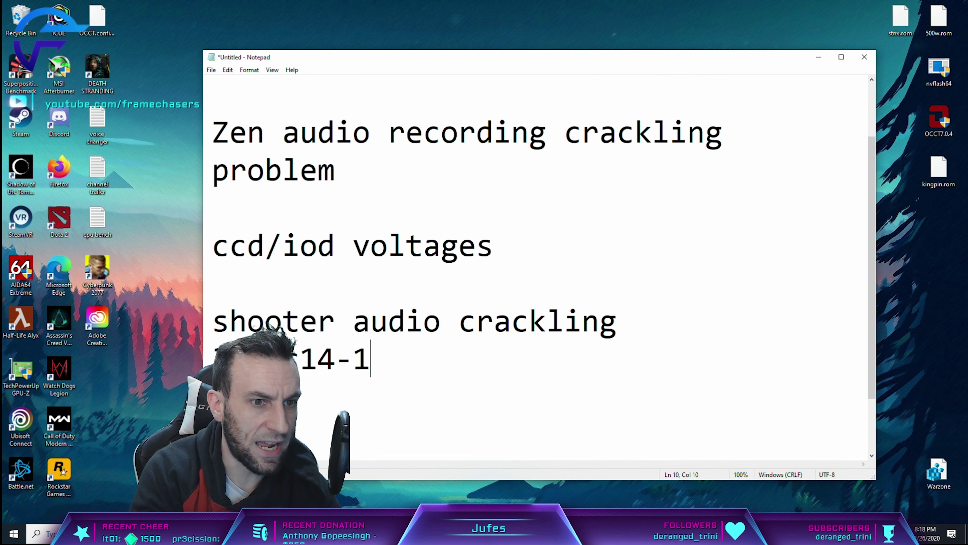
type("4")
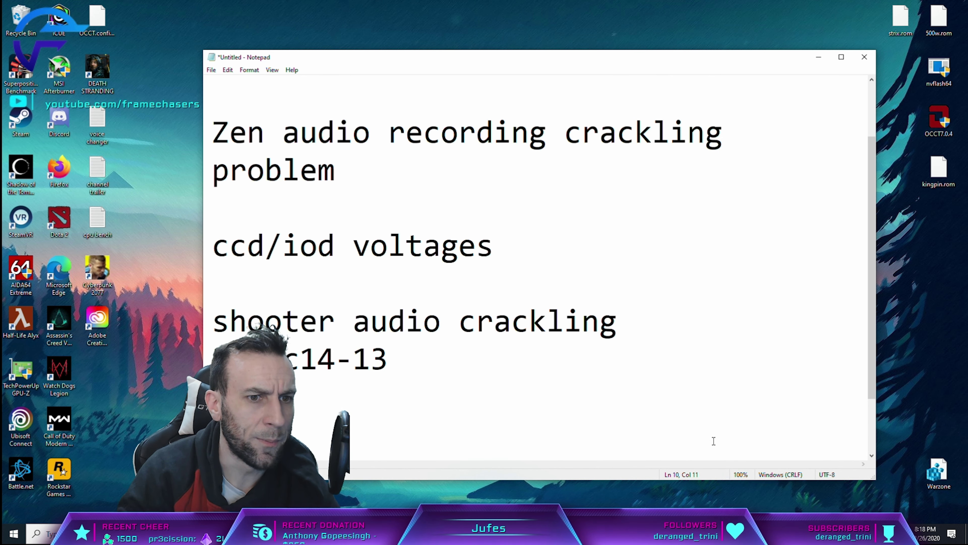
Select the shooter audio crackling and c14-13 lines and delete them
left_click_drag(404, 367, 230, 360)
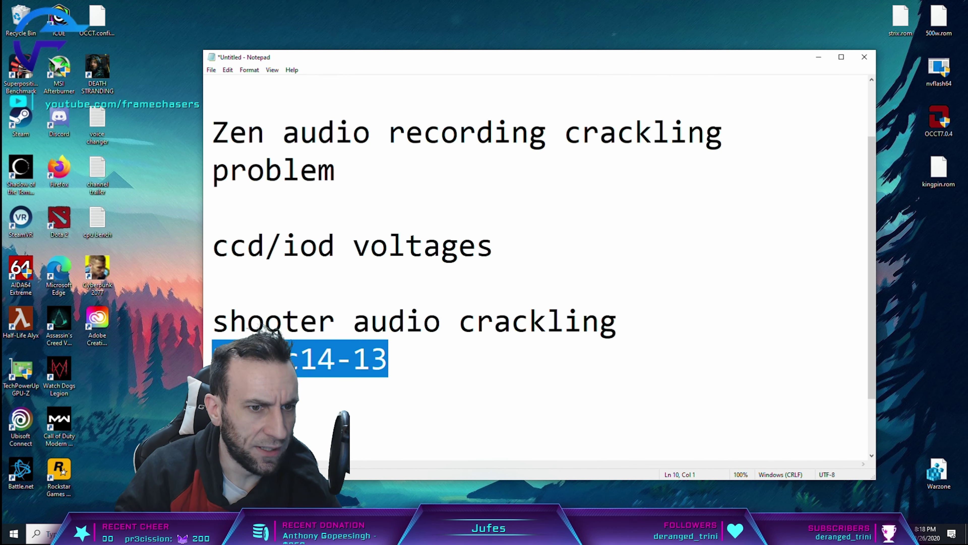
left_click(403, 364)
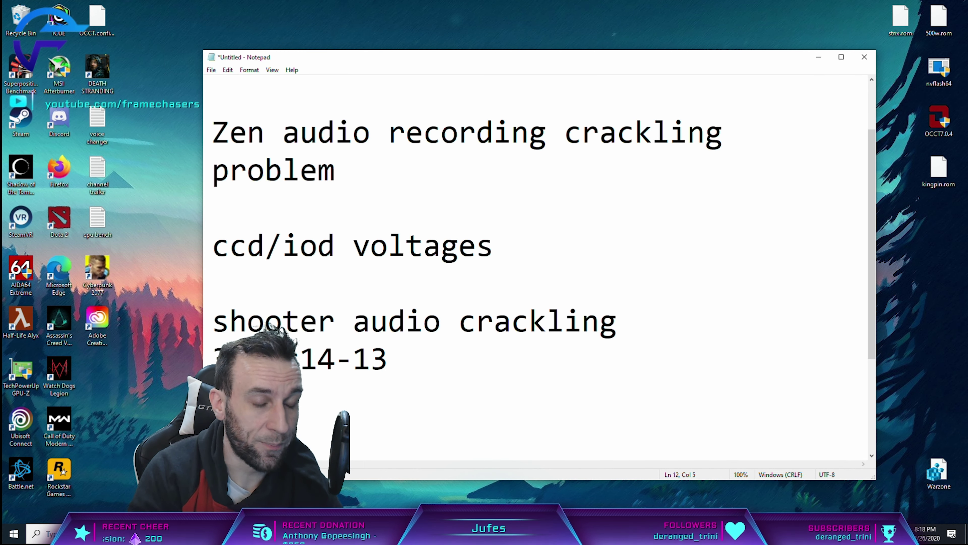
left_click(396, 381)
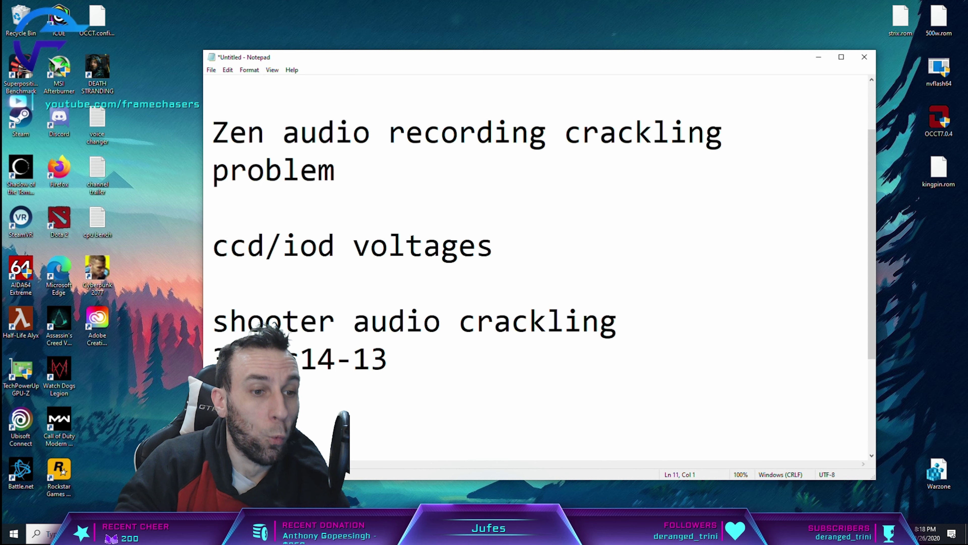
key("shift+Up")
left_click(388, 438)
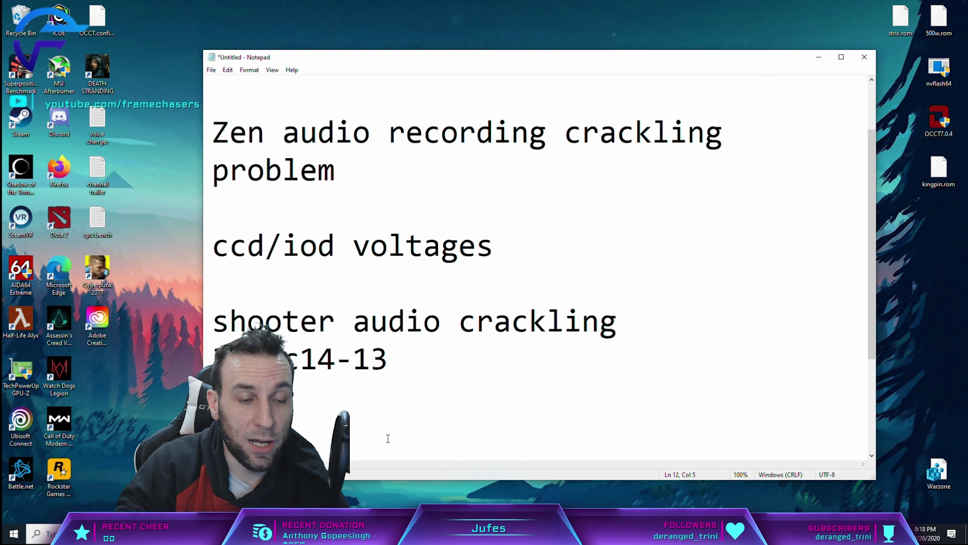
key("shift+Up")
key("shift+Up")
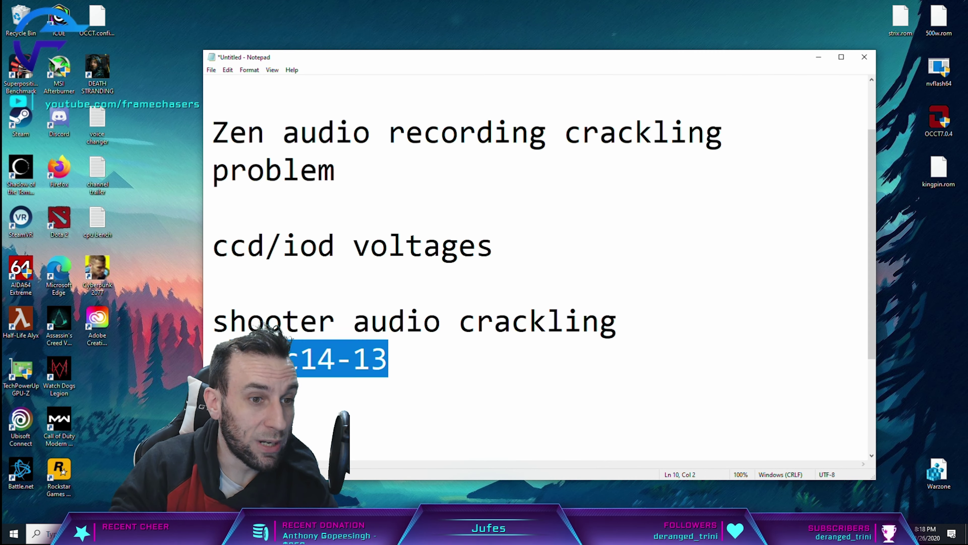
key("BackSpace")
left_click_drag(496, 283, 199, 280)
left_click(563, 292)
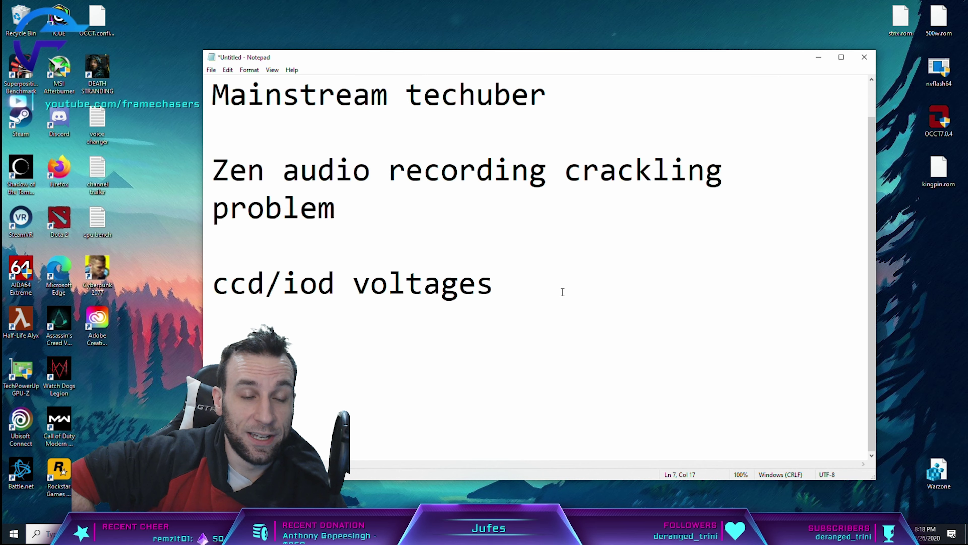
key("Return")
key("Return")
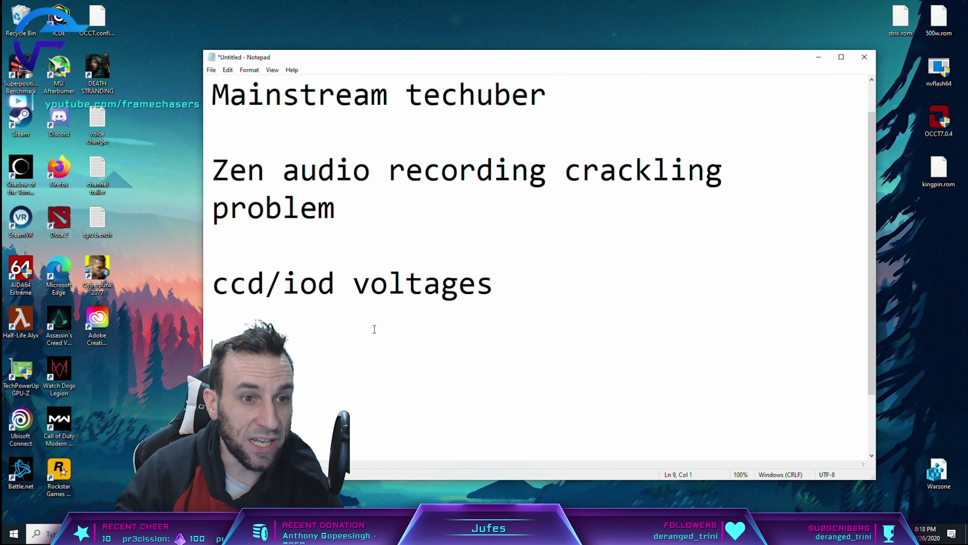
left_click_drag(335, 284, 212, 284)
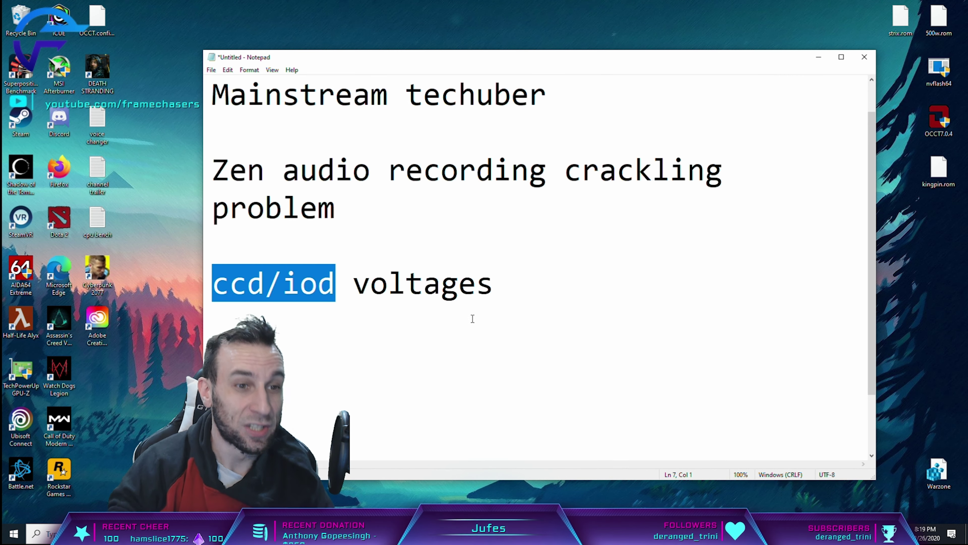
left_click(495, 284)
left_click_drag(336, 285, 219, 289)
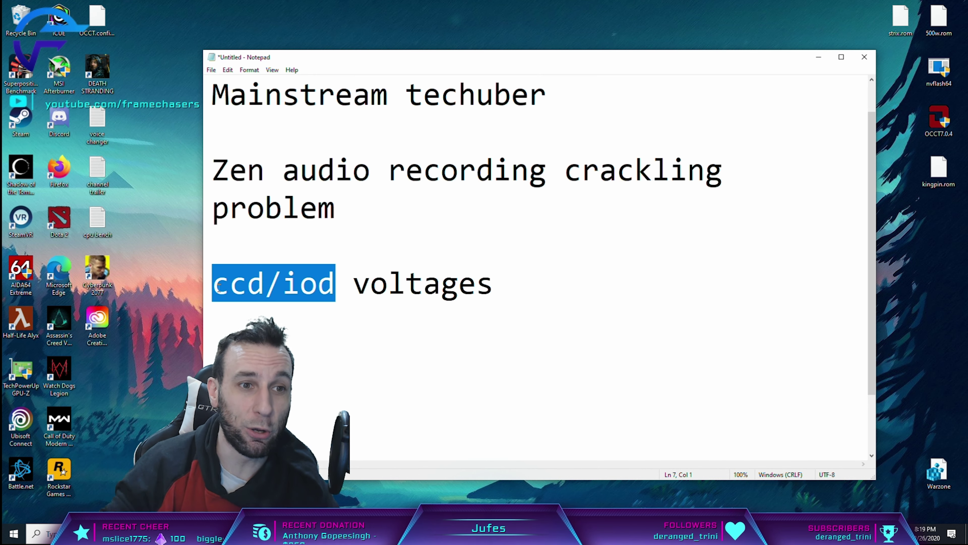
left_click_drag(547, 281, 213, 289)
left_click(515, 283)
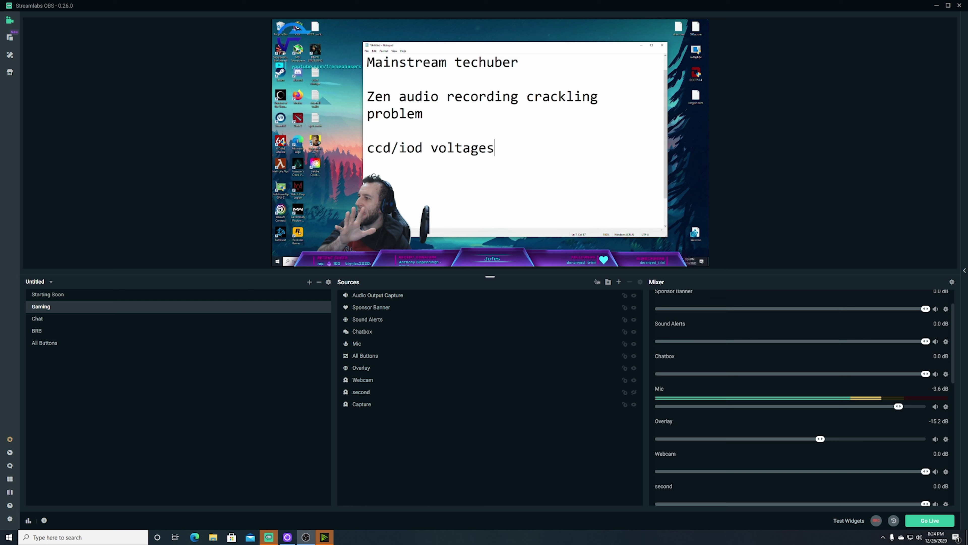
Stamp '8:24 PM 12/26/2020' after 'ccd/iod voltages89', drop stray text, and trim 'problem' to 'p'
type("89")
key("F5")
type("yuoyfuoyo")
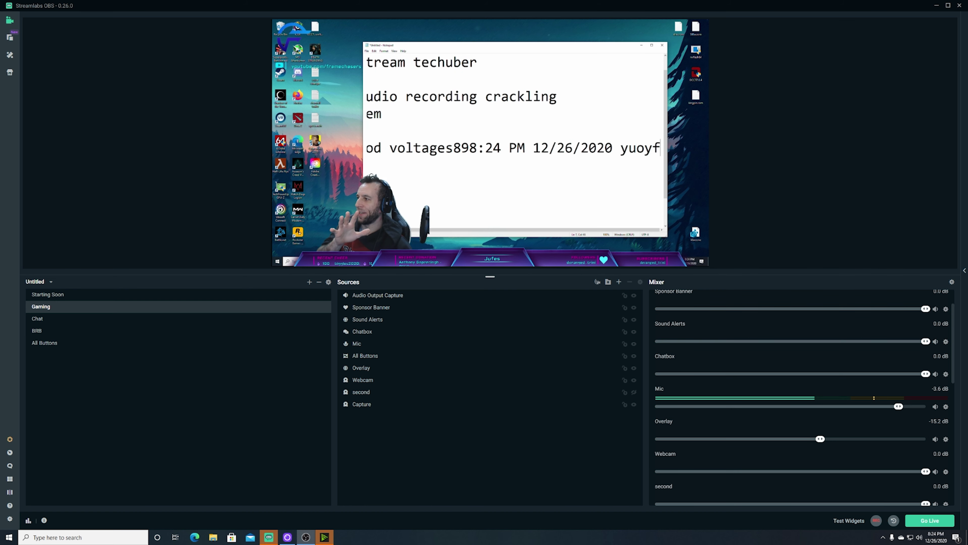
key("BackSpace")
key("BackSpace")
key("BackSpace")
key("BackSpace")
key("BackSpace")
key("BackSpace")
key("BackSpace")
key("BackSpace")
key("BackSpace")
key("BackSpace")
left_click(368, 147)
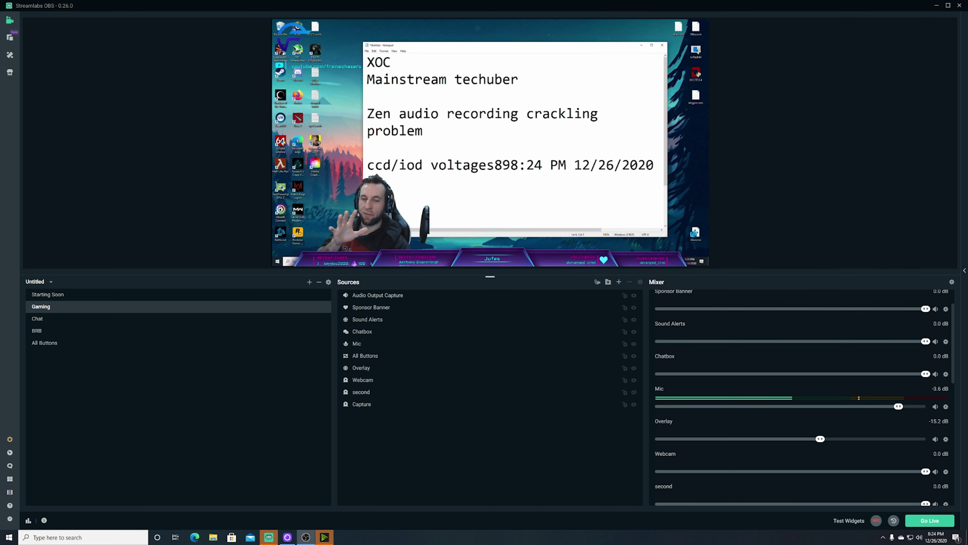
key("BackSpace")
key("BackSpace")
key("BackSpace")
key("BackSpace")
key("BackSpace")
key("BackSpace")
key("BackSpace")
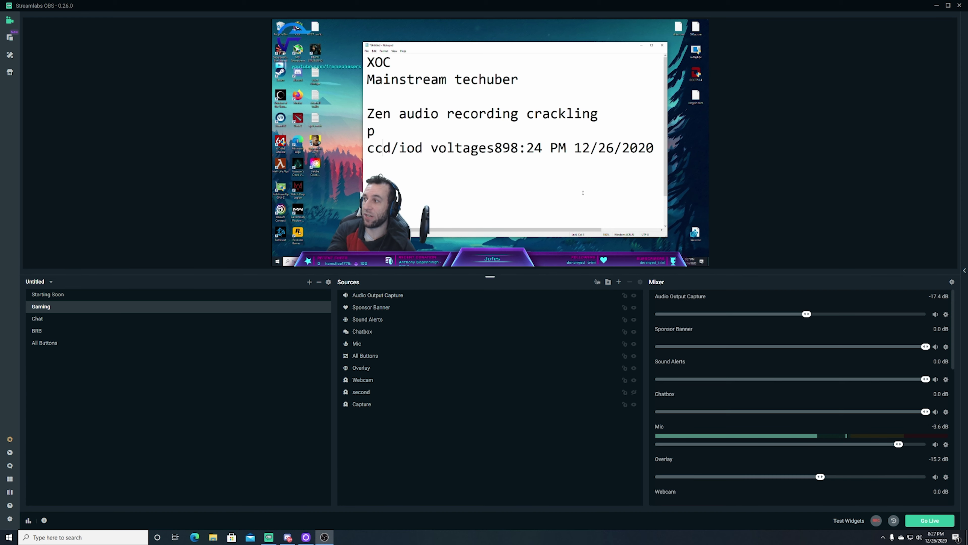
Remove the stray text and the ccd/iod voltages date line
key("ctrl+End")
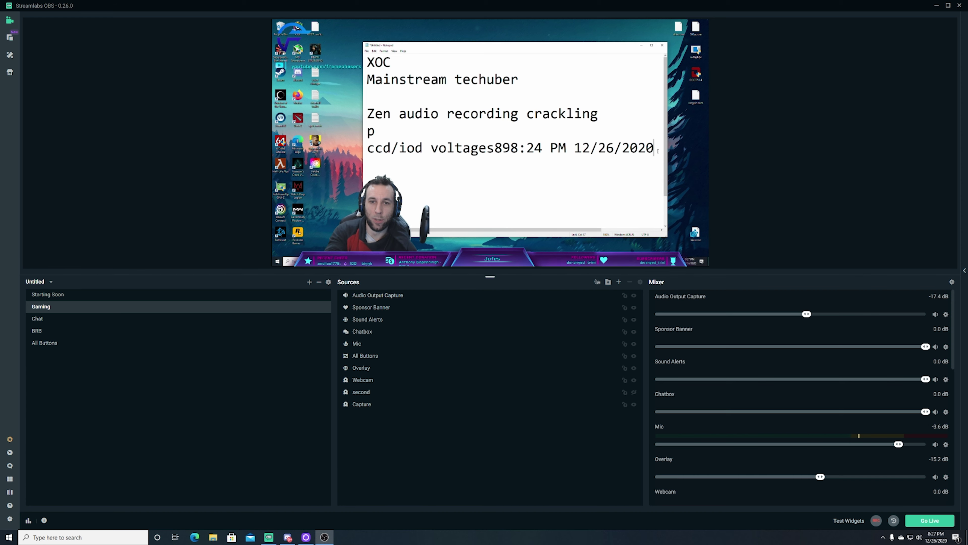
key("Return")
key("Return")
type("oyfuoyo")
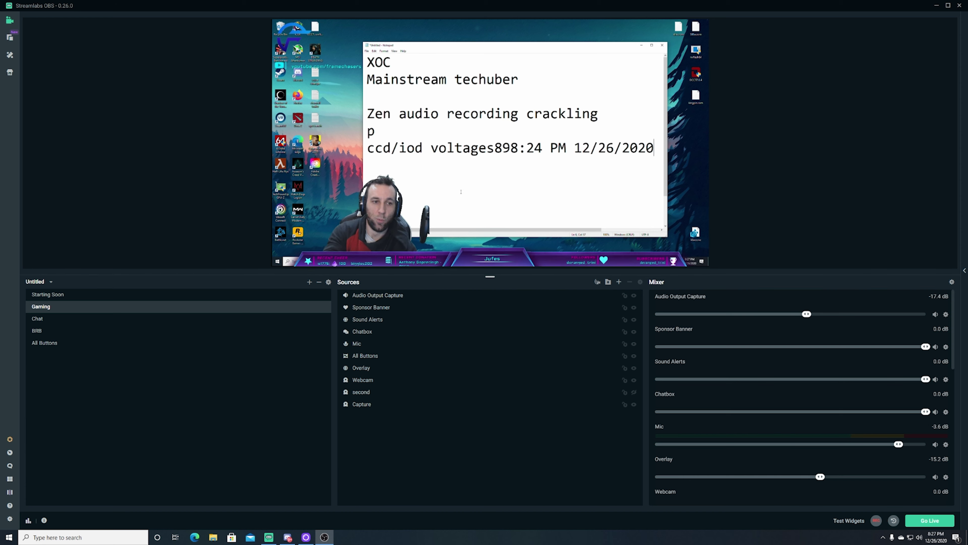
key("BackSpace")
key("BackSpace")
key("BackSpace")
key("BackSpace")
key("BackSpace")
key("BackSpace")
key("BackSpace")
key("BackSpace")
key("BackSpace")
key("BackSpace")
key("BackSpace")
key("BackSpace")
key("BackSpace")
key("BackSpace")
key("BackSpace")
key("BackSpace")
key("BackSpace")
key("BackSpace")
key("BackSpace")
key("BackSpace")
Add 'ccd 0.02' on a new line below the crackling note
key("Return")
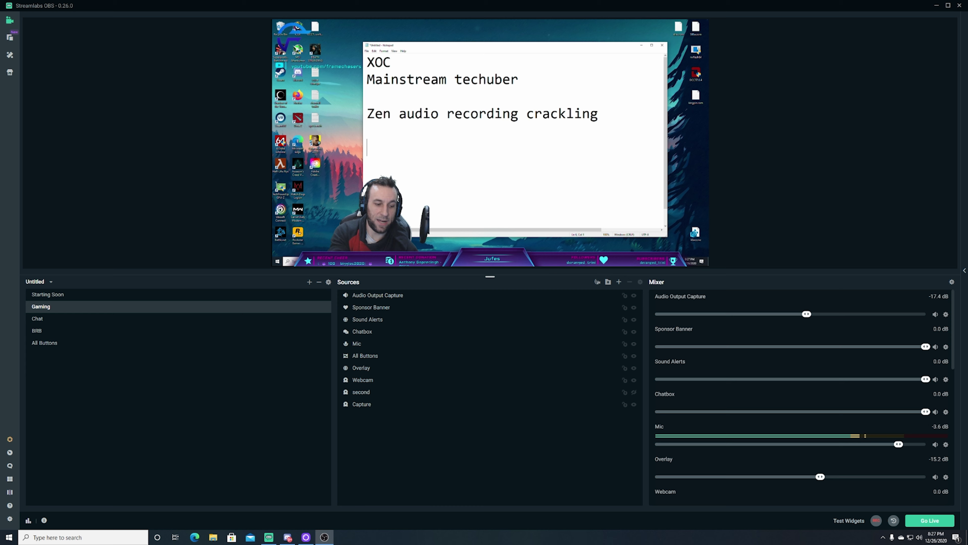
type("ccd")
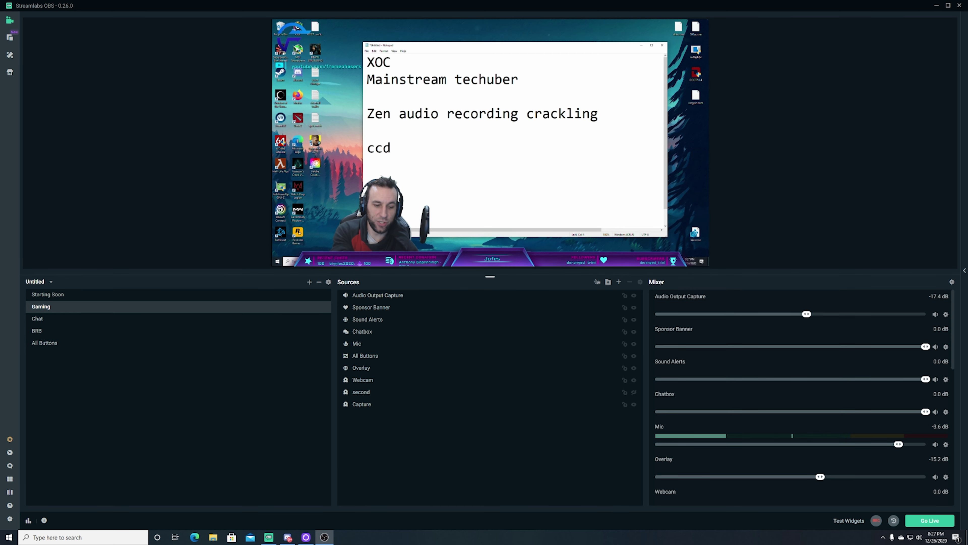
type(" 0.2v")
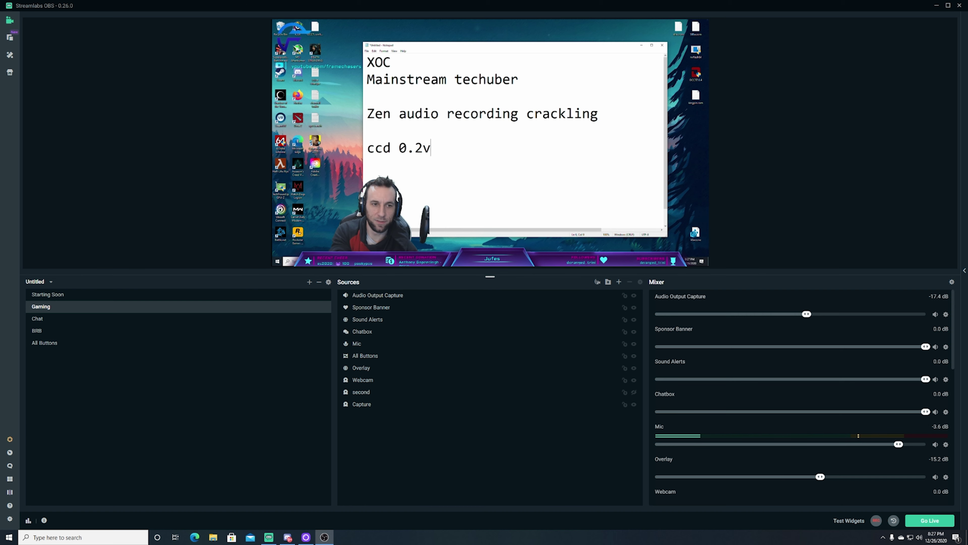
key("BackSpace")
key("BackSpace")
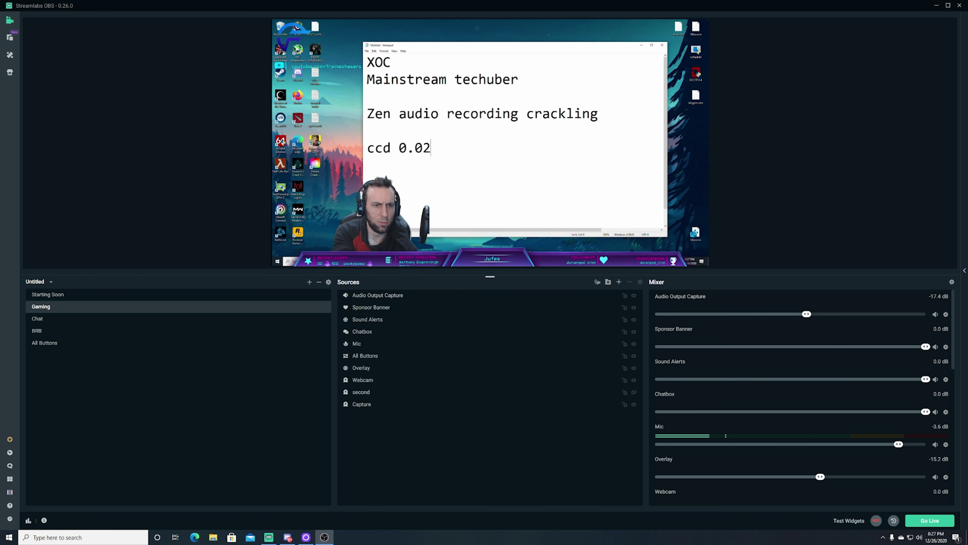
type("0")
key("BackSpace")
type("2")
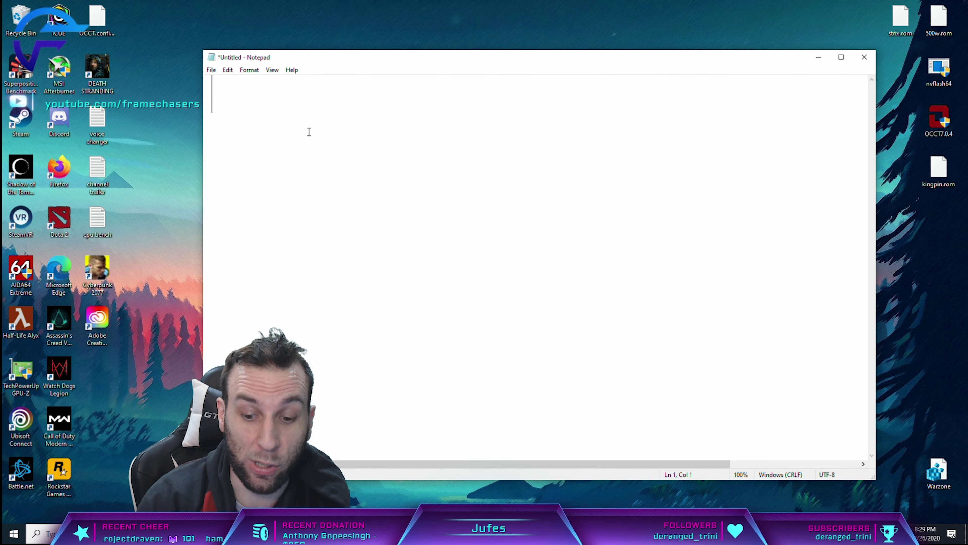
type("33")
type("00")
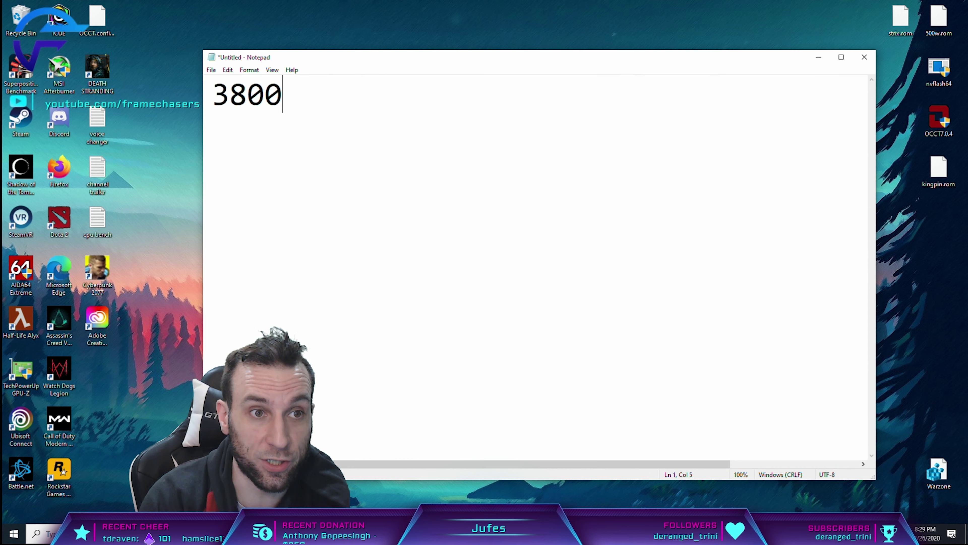
key("Return")
key("Return")
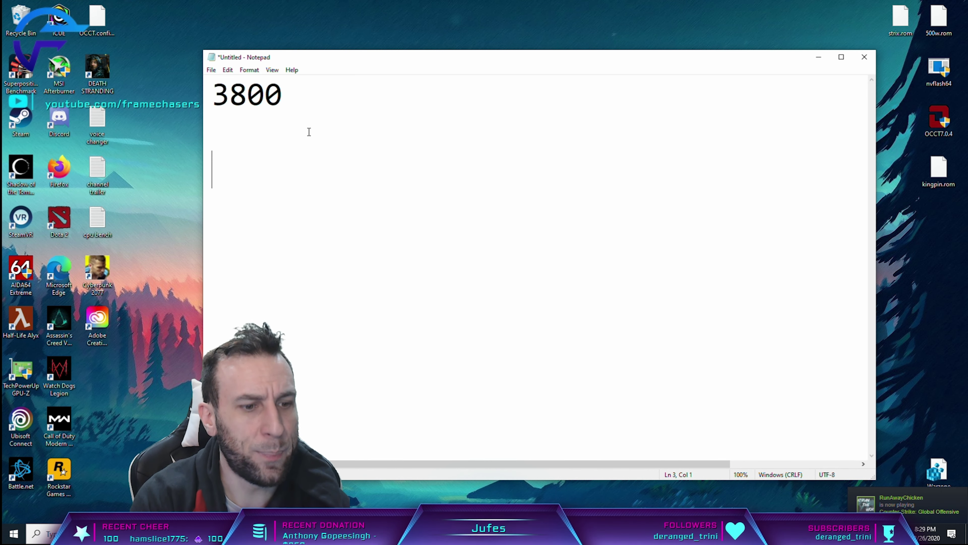
type("game crackling ")
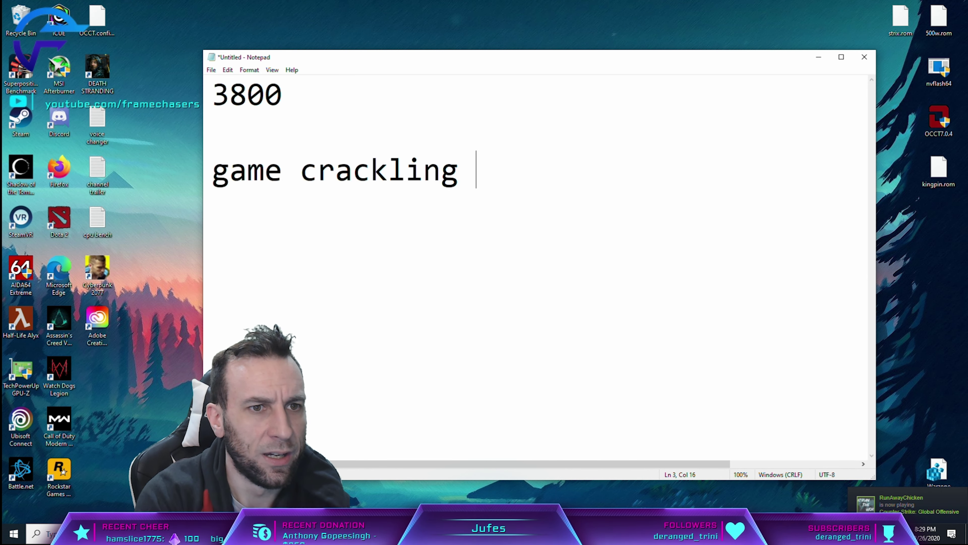
type("XOC bencham,r")
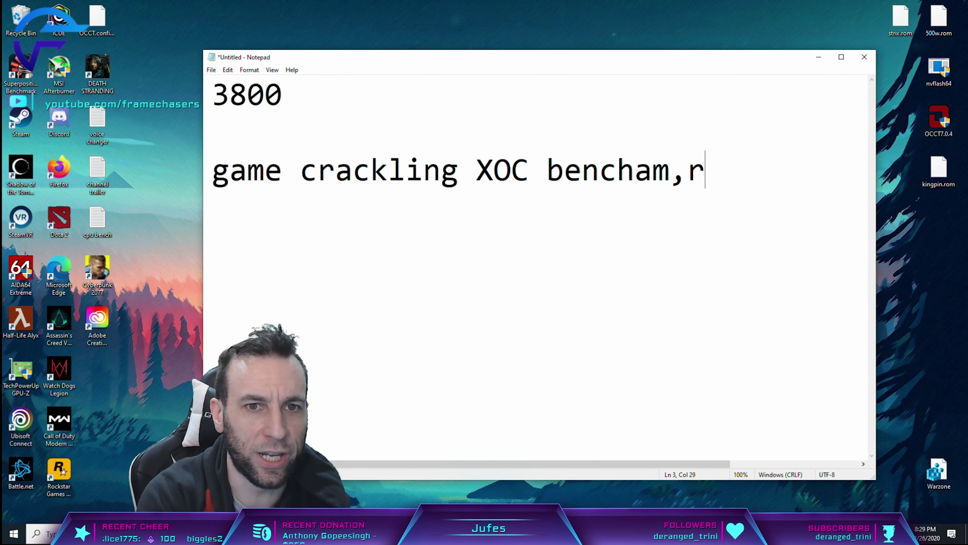
key("BackSpace")
key("BackSpace")
key("BackSpace")
key("BackSpace")
type("marking")
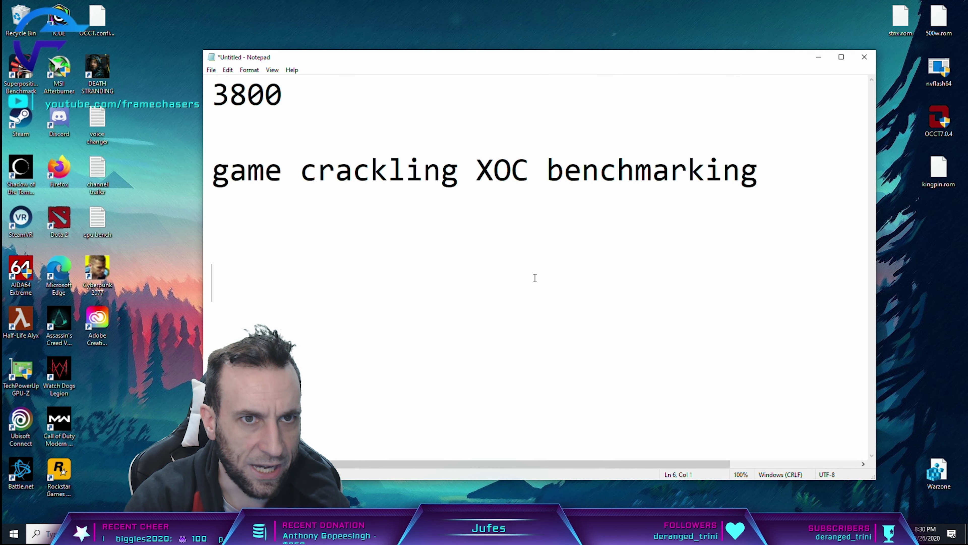
left_click(236, 191)
key("shift+Up")
key("BackSpace")
key("shift+Up")
key("shift+Up")
key("BackSpace")
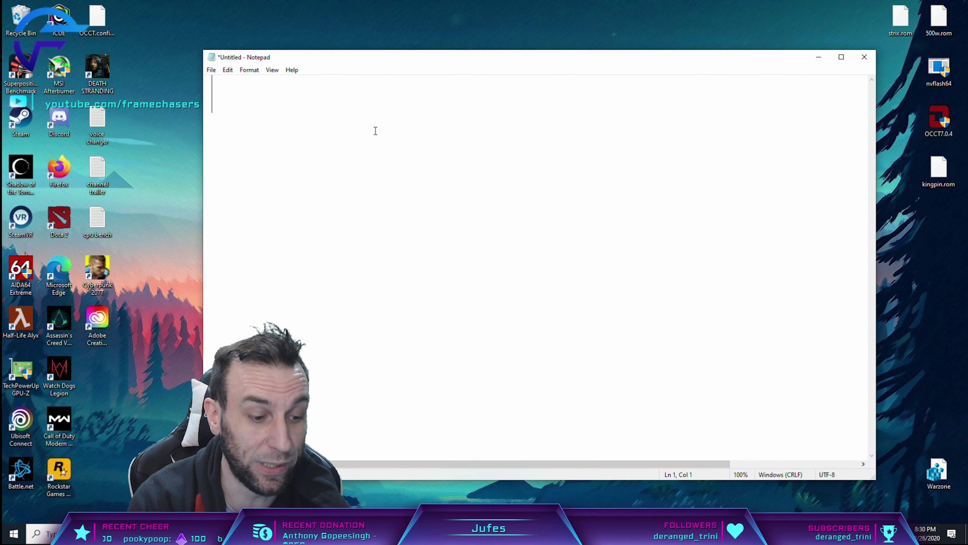
Type '3600c14' on the first line and '4x8' below it, adjusting the spacing
type("3")
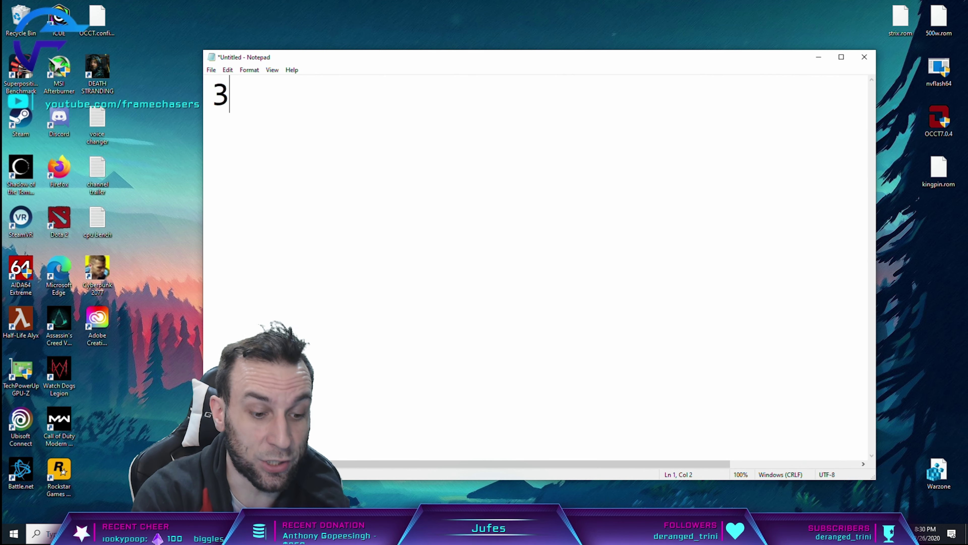
type("600c14")
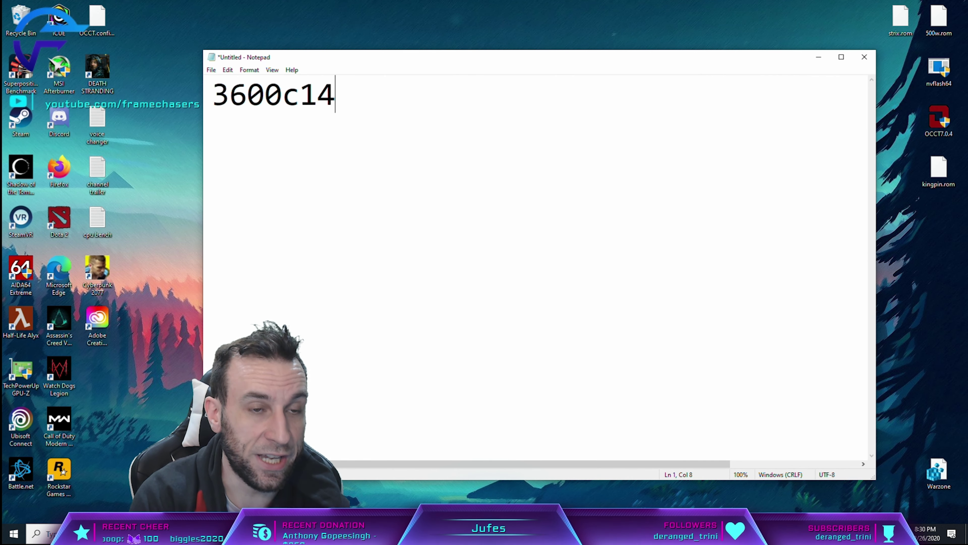
left_click_drag(463, 132, 211, 97)
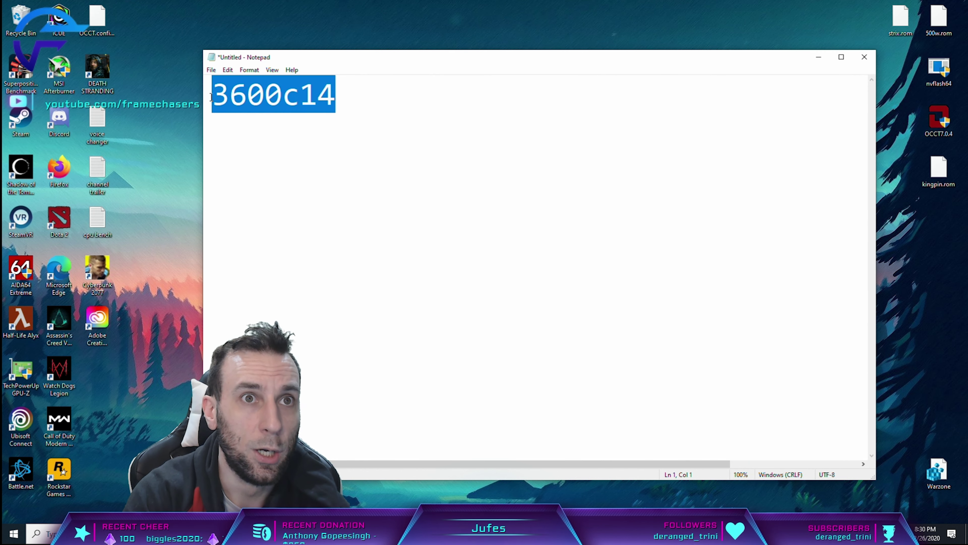
left_click(230, 132)
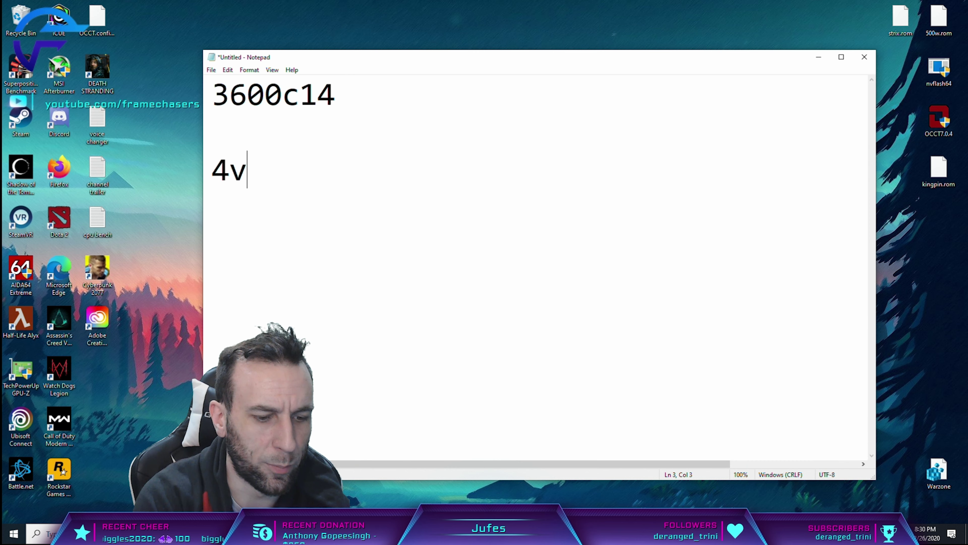
type("4x8")
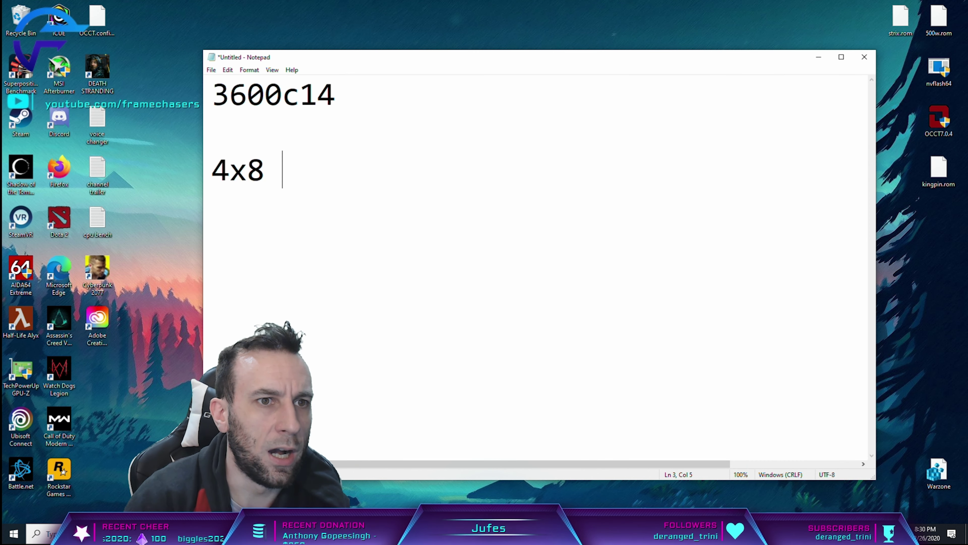
left_click_drag(336, 96, 158, 93)
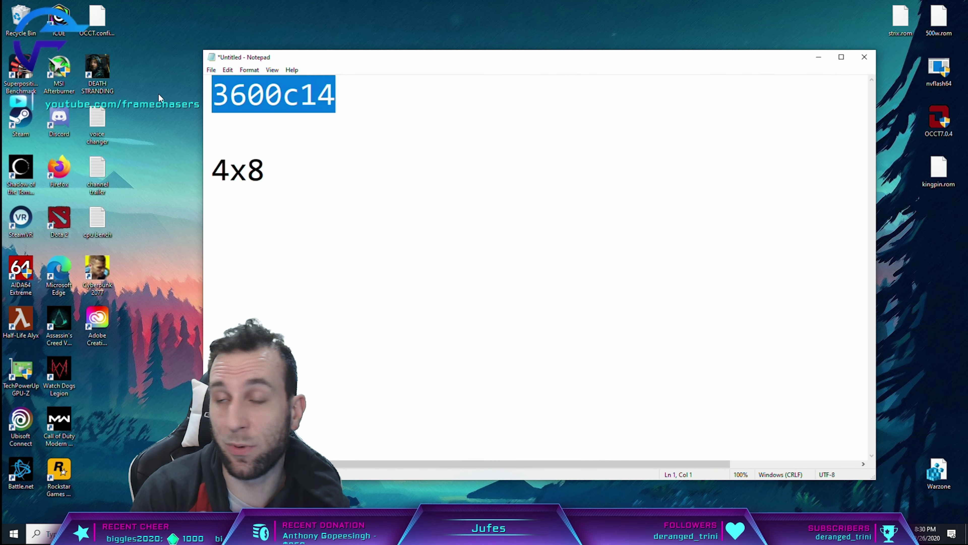
left_click(398, 95)
key("Return")
key("Return")
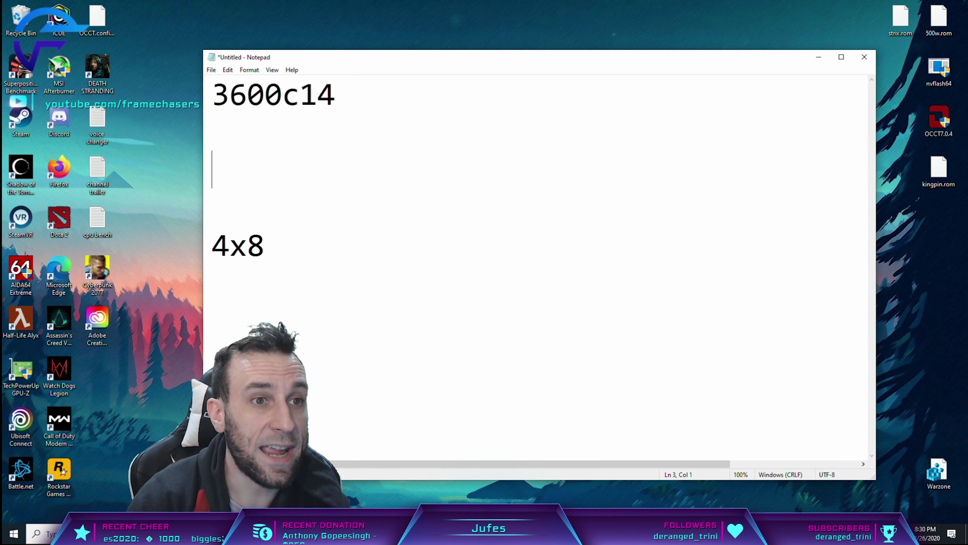
left_click_drag(397, 95, 268, 93)
Pull 4x8 directly under 3600c14 and add a 55ns latency line
left_click(211, 246)
key("BackSpace")
key("BackSpace")
key("BackSpace")
key("BackSpace")
key("BackSpace")
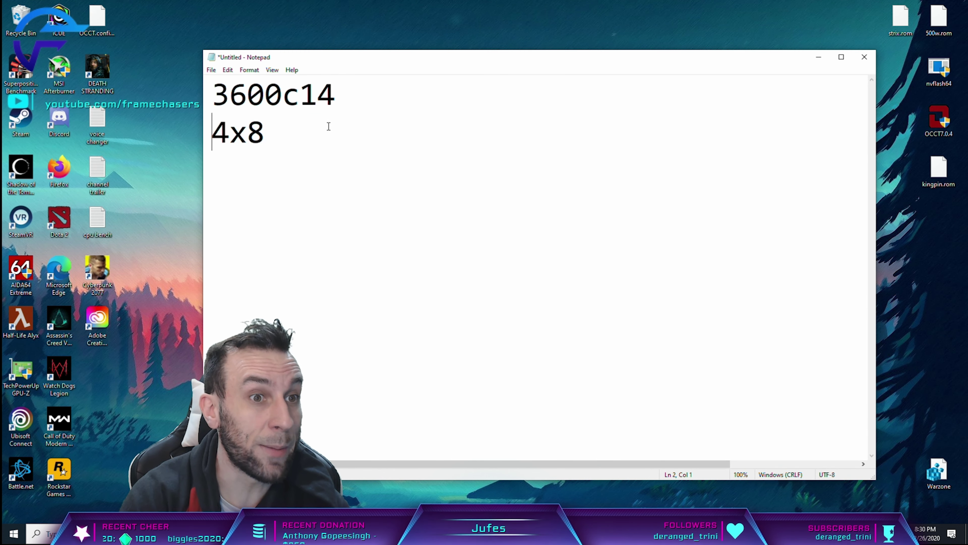
left_click_drag(334, 94, 189, 98)
left_click(334, 203)
key("Return")
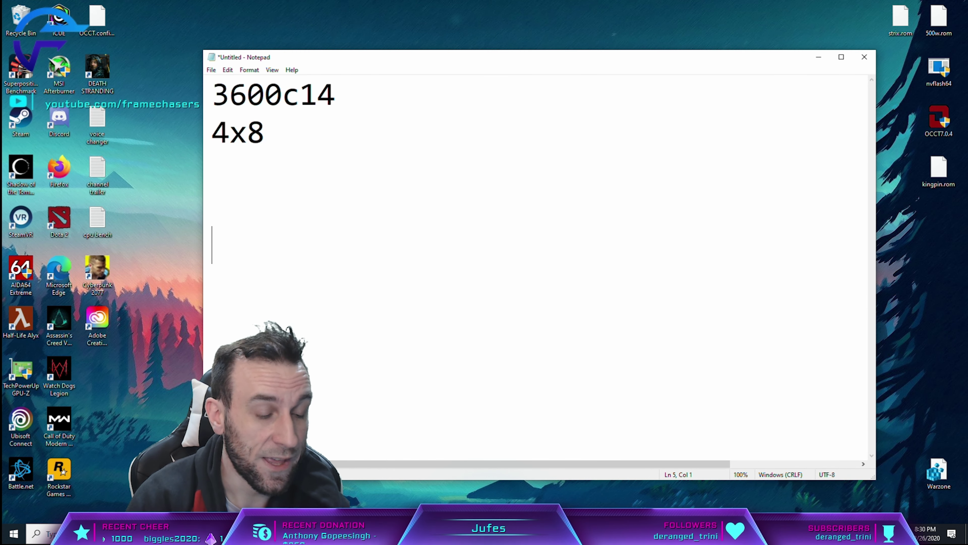
type("55")
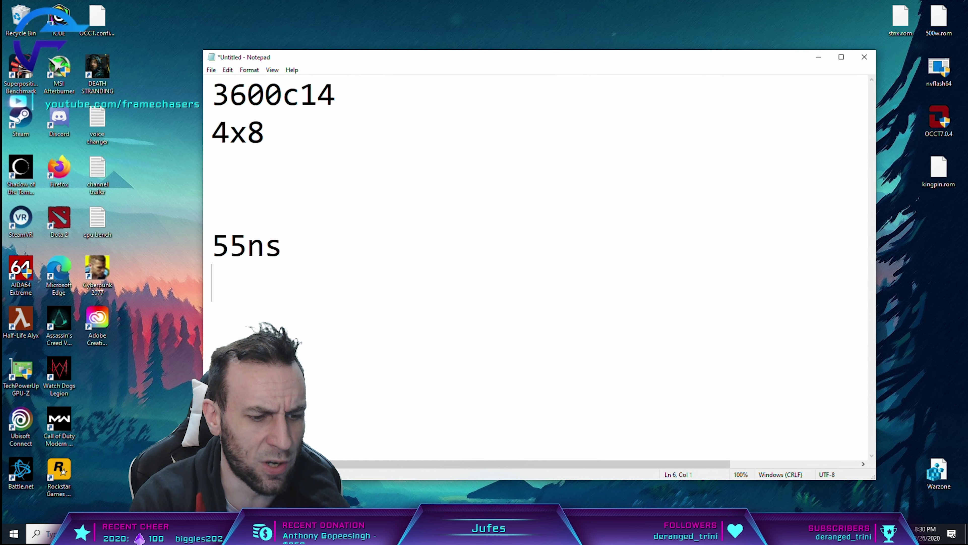
type("ns")
Delete the 55ns line and close up the blank lines above 54ns
key("shift+Up")
key("shift+Up")
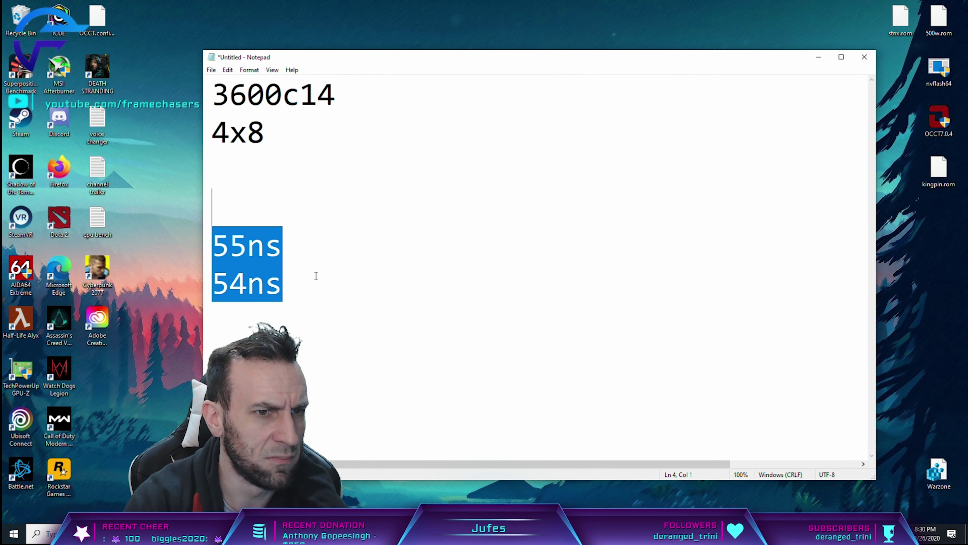
key("Right")
key("shift+Left")
key("shift+Left")
key("shift+Left")
key("Right")
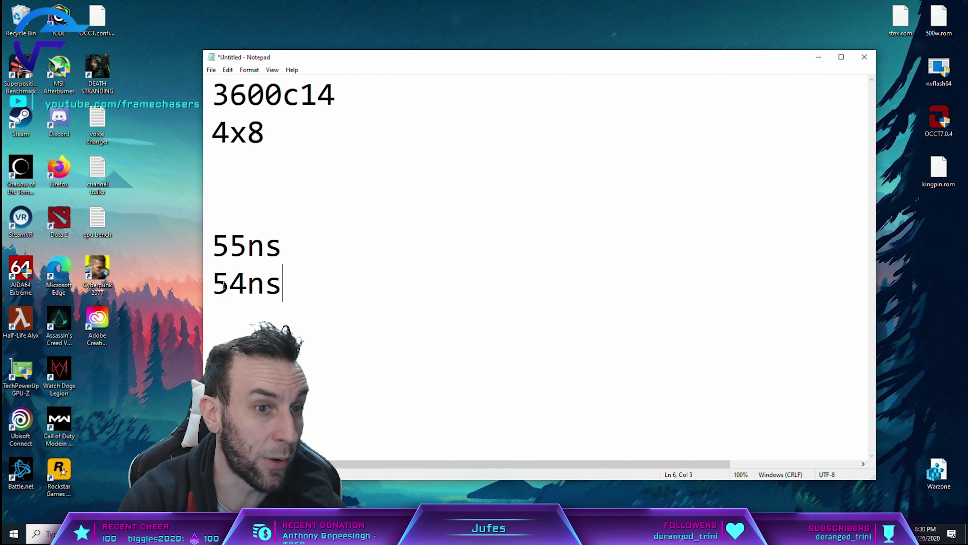
key("Up")
key("shift+Home")
key("BackSpace")
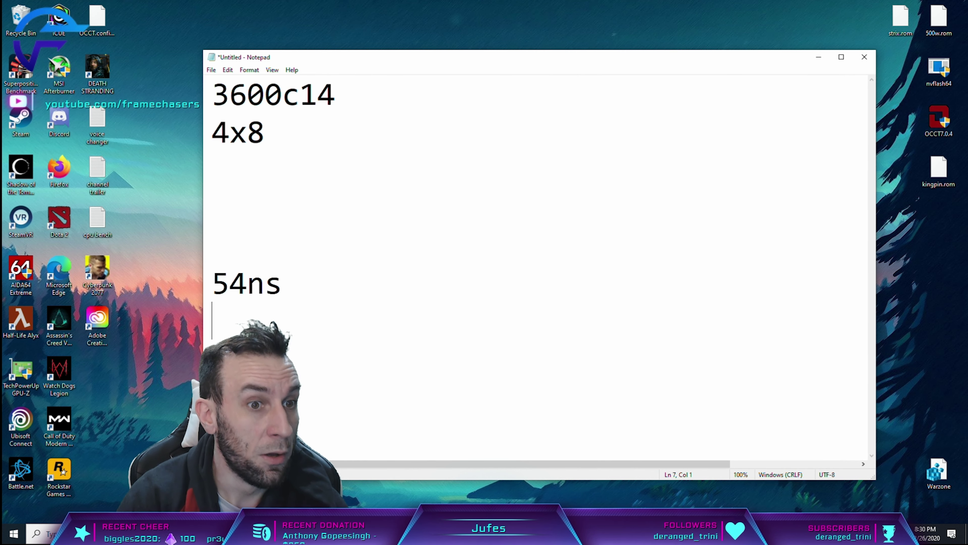
left_click(213, 282)
key("BackSpace")
key("BackSpace")
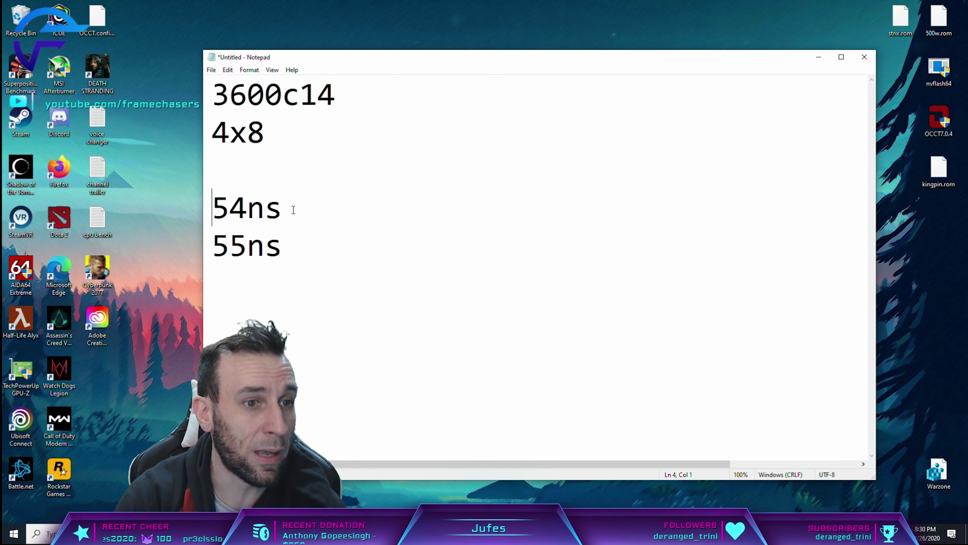
Remove the trailing space after 4x8 and highlight the notes from 54ns to 3600c14
left_click_drag(285, 138, 214, 87)
left_click(300, 175)
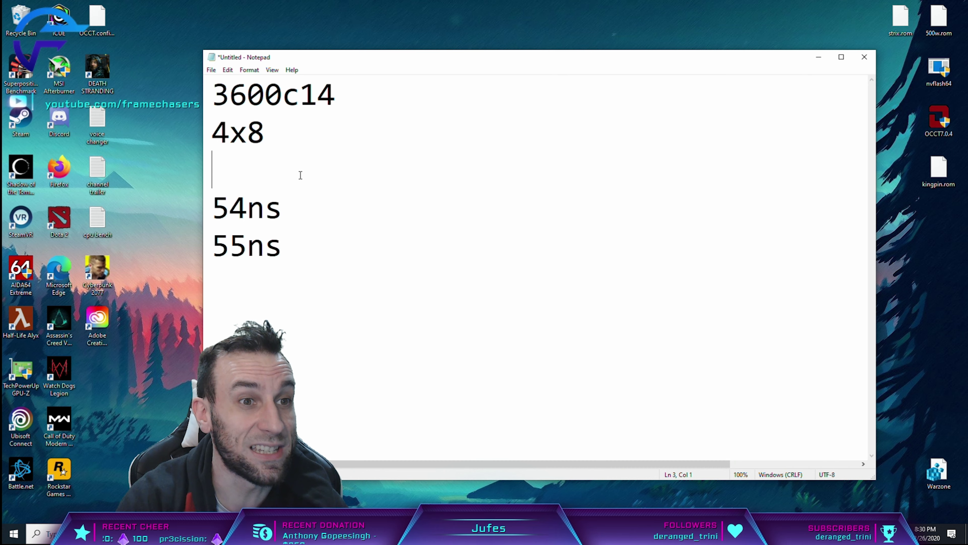
left_click(302, 145)
key("BackSpace")
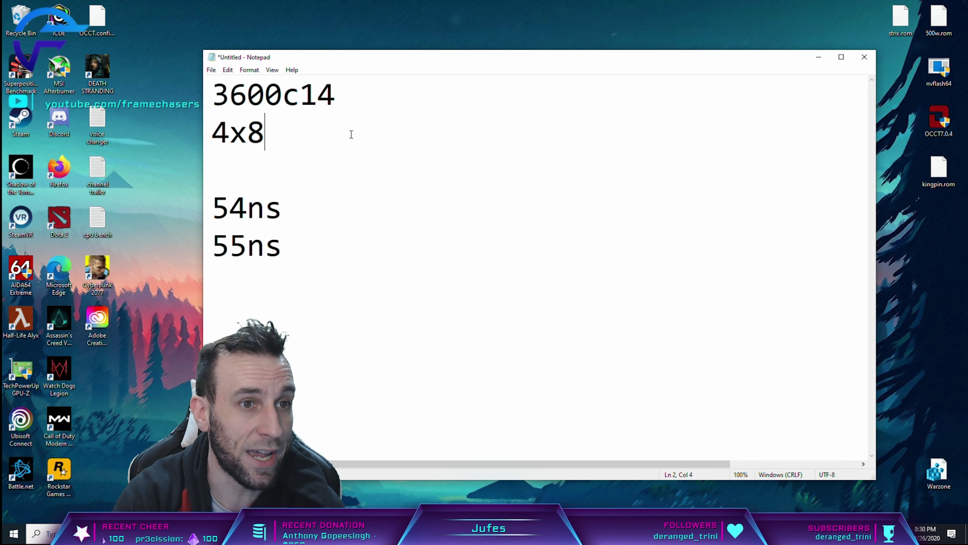
left_click_drag(282, 209, 222, 107)
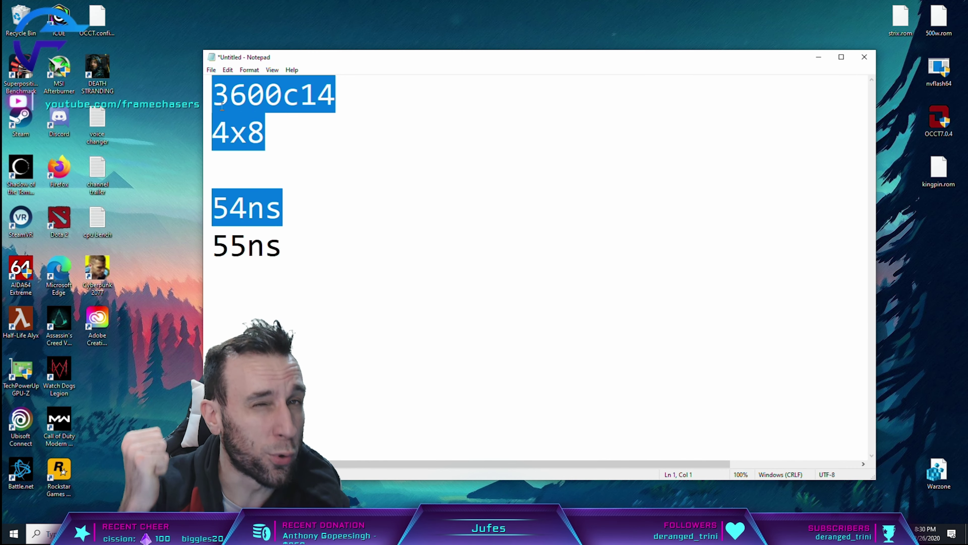
Deselect the memory notes and bring up Windows Start search
left_click(335, 147)
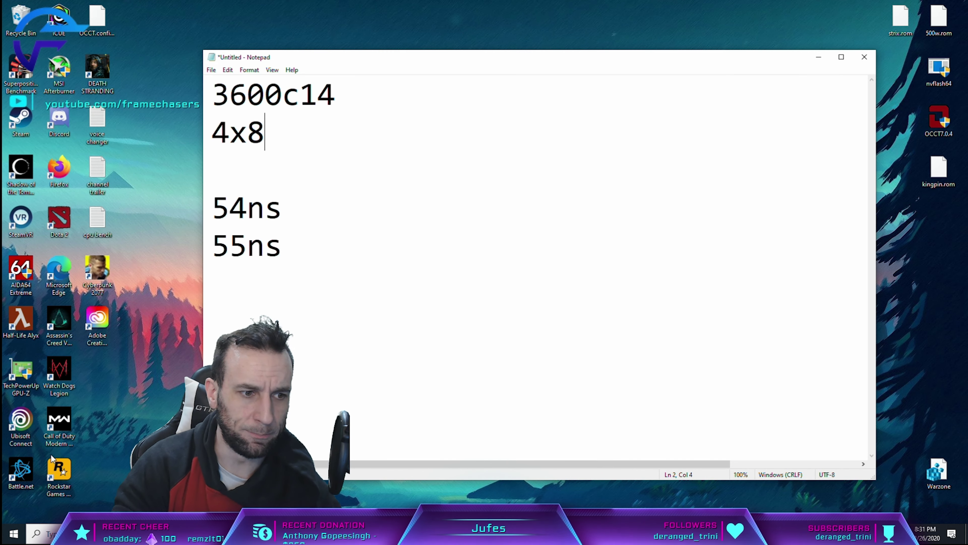
key("super")
Search 'voice', open Voice Recorder, move its window aside and back, then close it
type("voice")
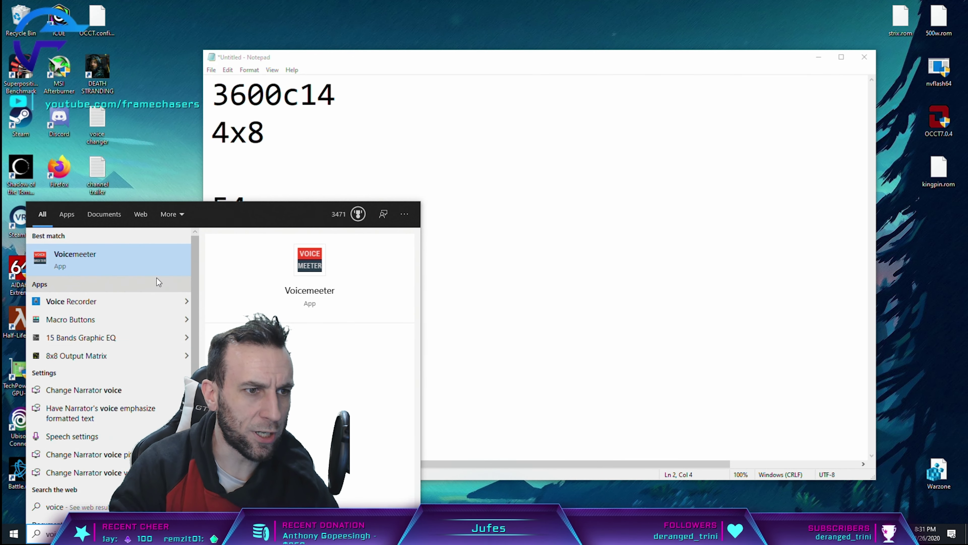
left_click(146, 300)
left_click_drag(469, 80, 657, 214)
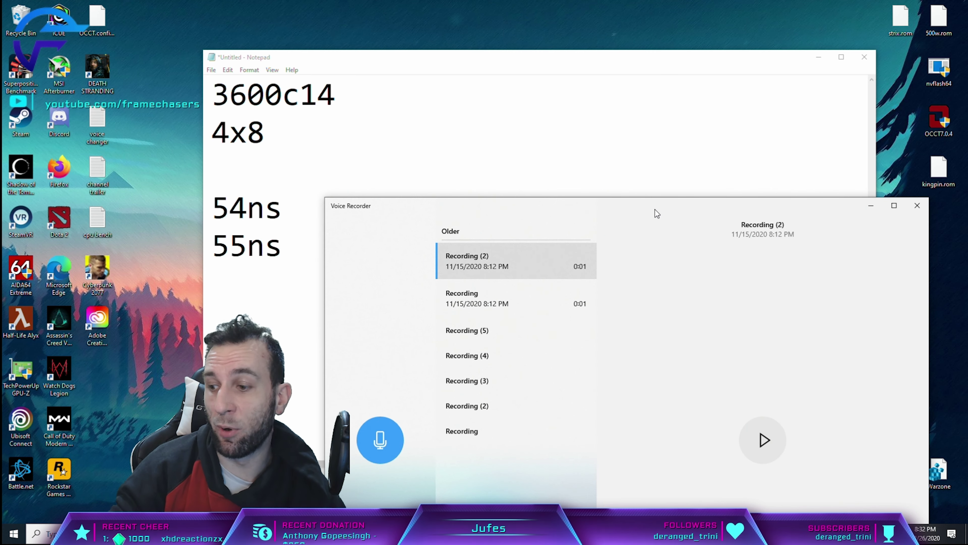
left_click_drag(679, 208, 576, 169)
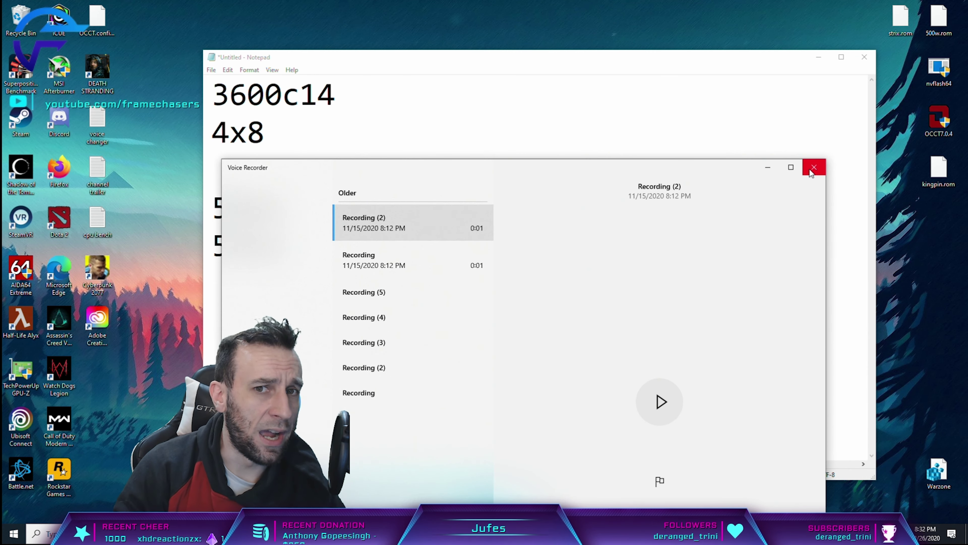
left_click(814, 167)
left_click(411, 325)
key("ctrl+a")
key("BackSpace")
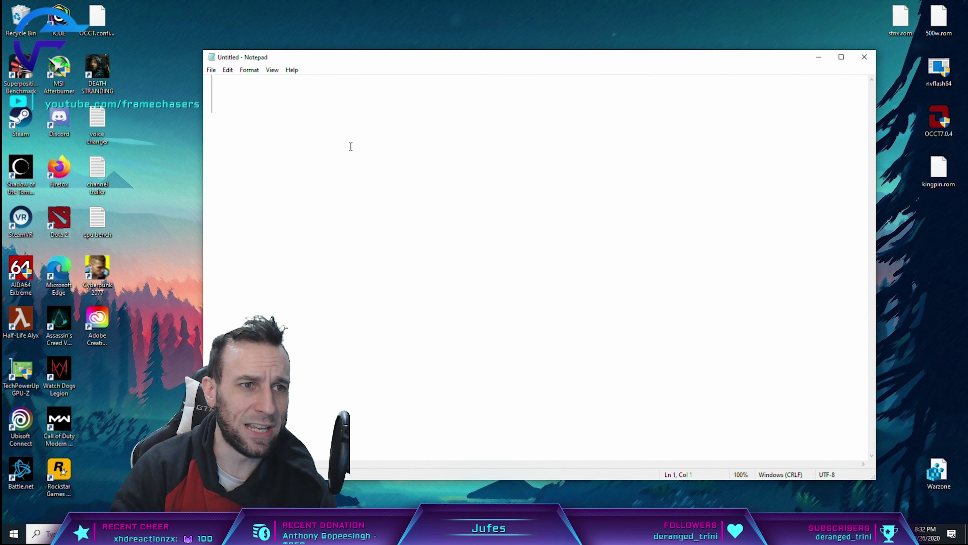
type("disable ")
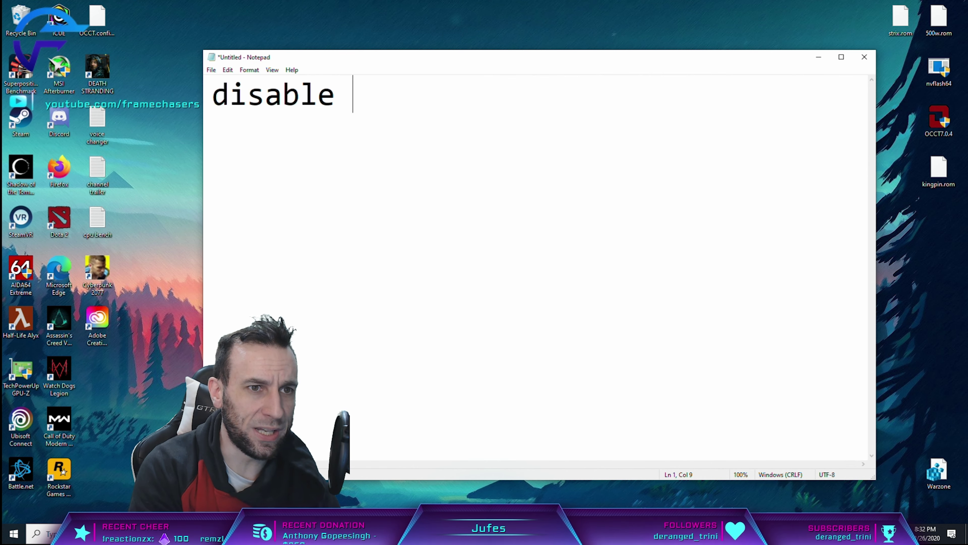
type("pcie gen34")
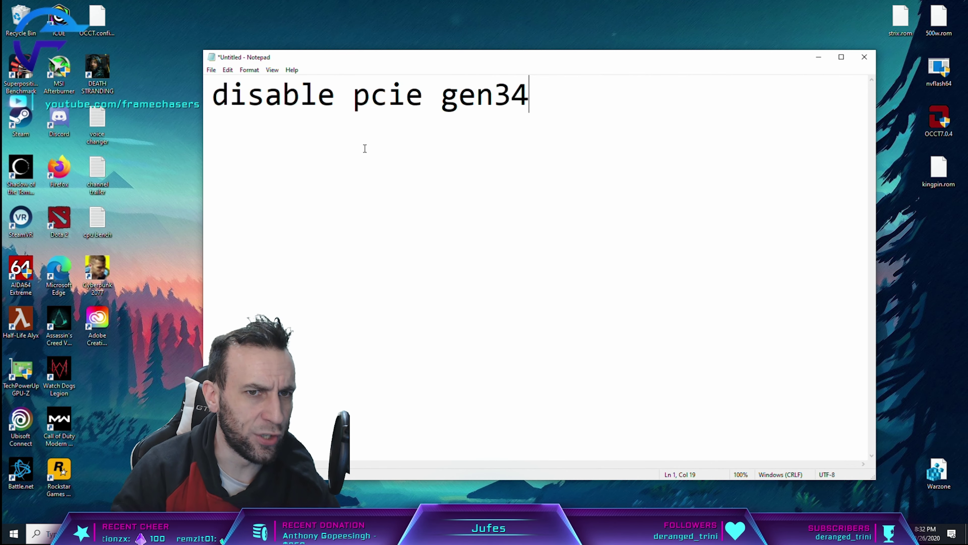
key("BackSpace")
key("BackSpace")
type("4")
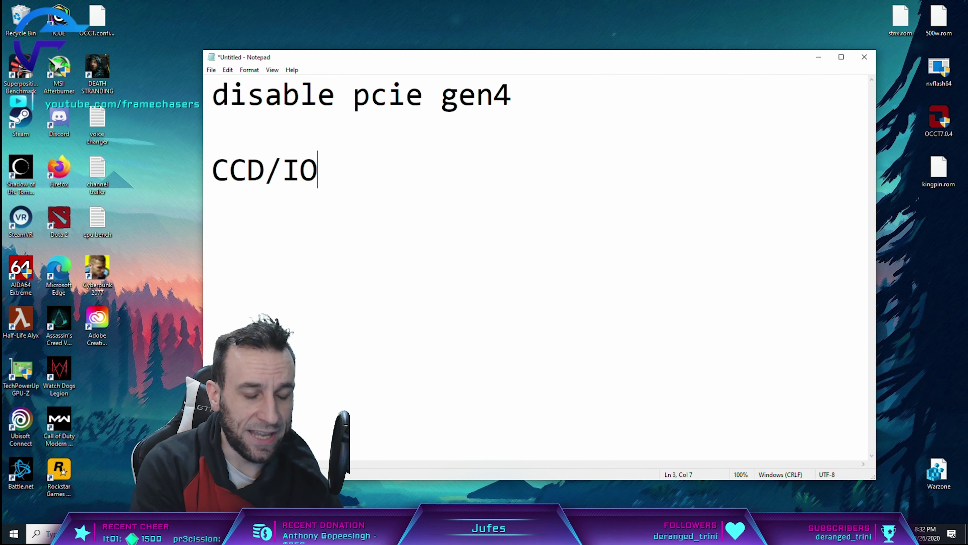
type("D/")
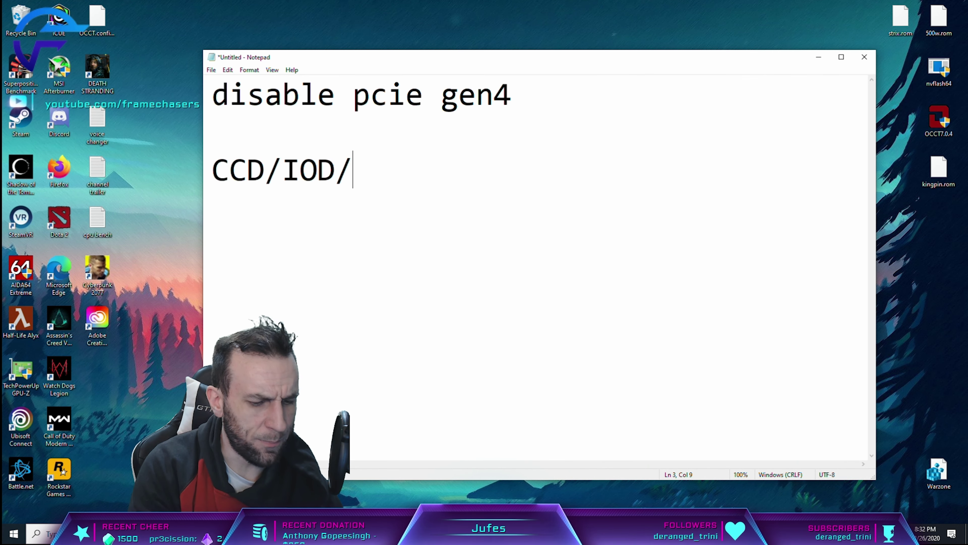
type("PP")
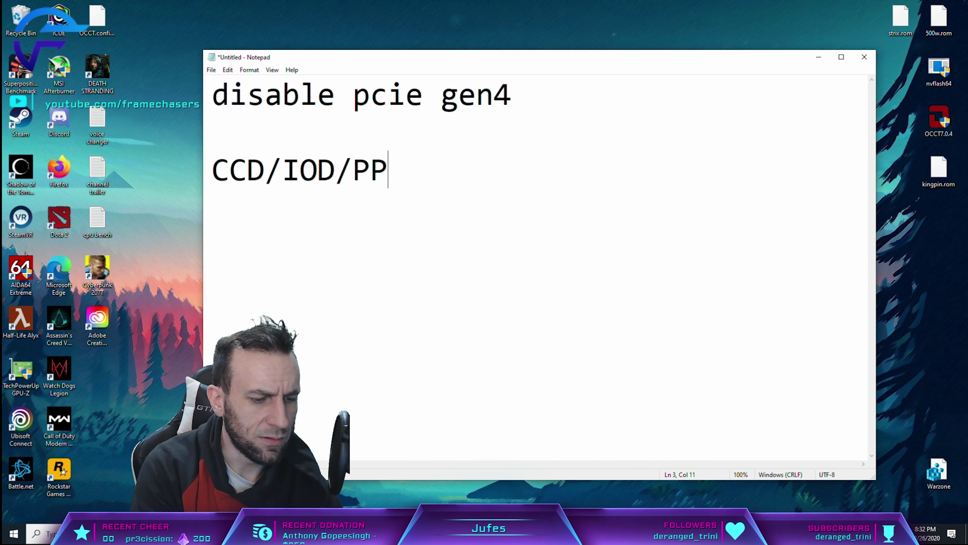
type("D")
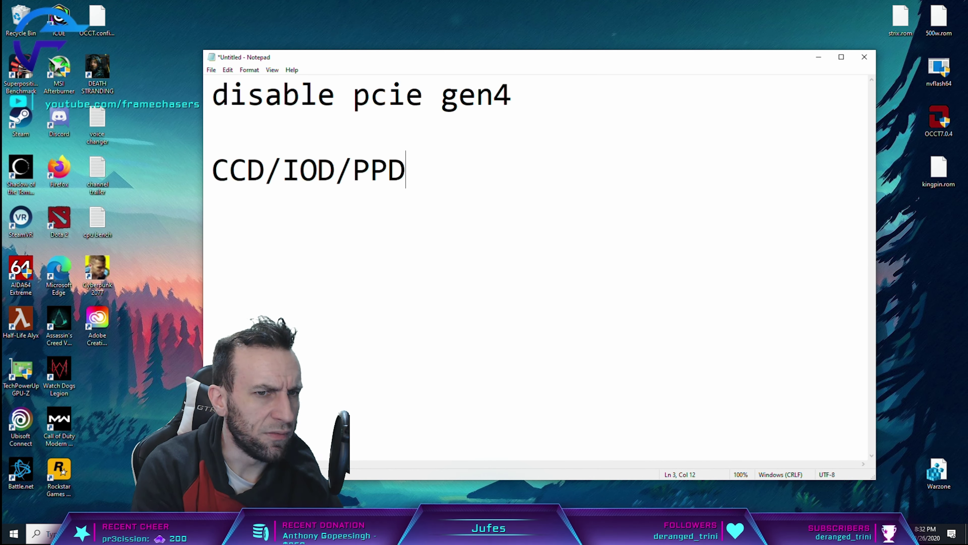
type("VG")
key("BackSpace")
key("BackSpace")
key("BackSpace")
key("BackSpace")
key("BackSpace")
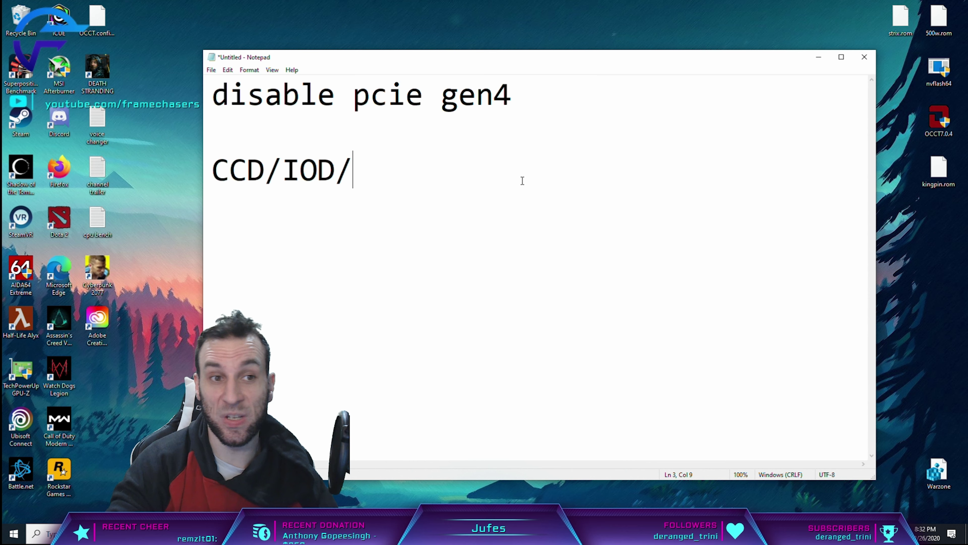
key("shift+Home")
key("BackSpace")
key("BackSpace")
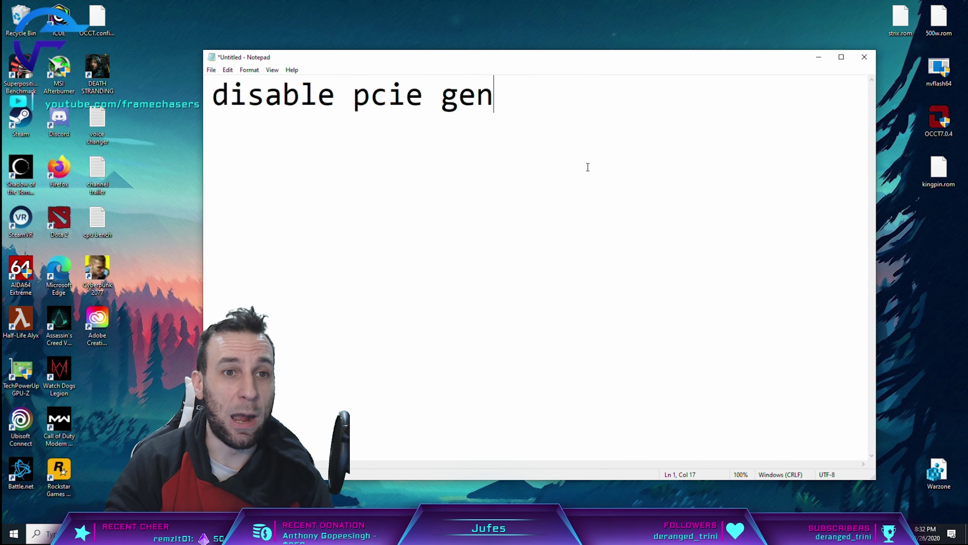
key("BackSpace")
key("BackSpace")
key("BackSpace")
key("BackSpace")
key("BackSpace")
key("BackSpace")
key("ctrl+a")
key("BackSpace")
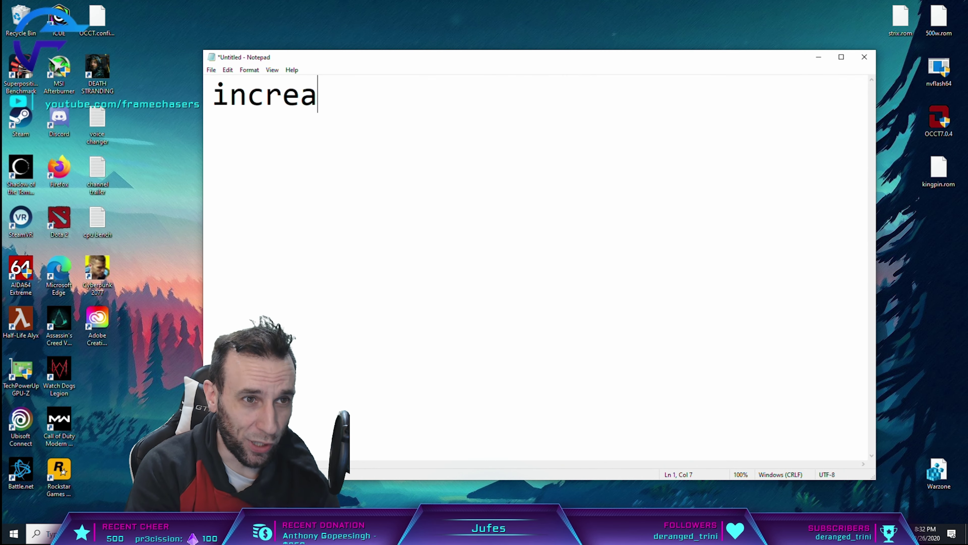
Write 'increase CCD 0.02' and a second line 'reducing IOD 0.03', correcting it from 'increase IOD 0.03'
type("0.")
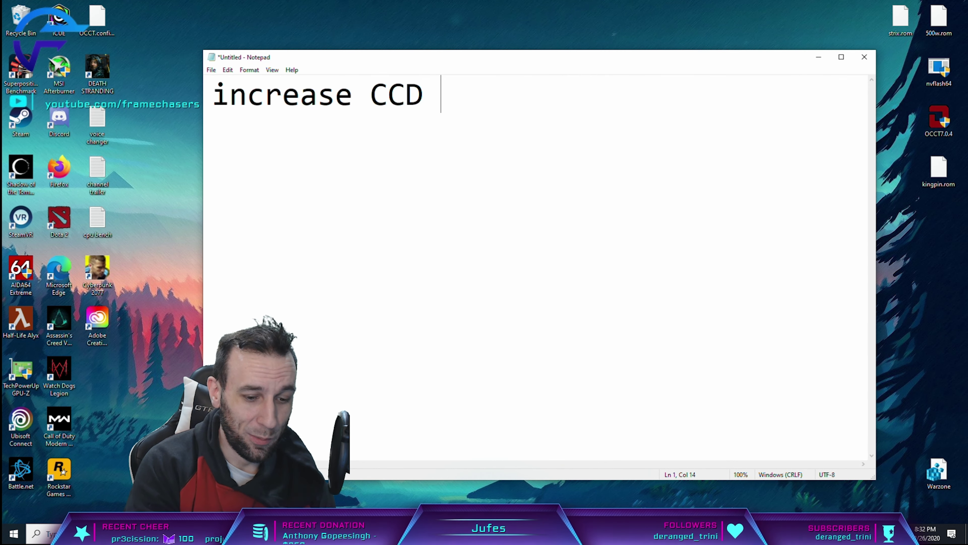
type("02")
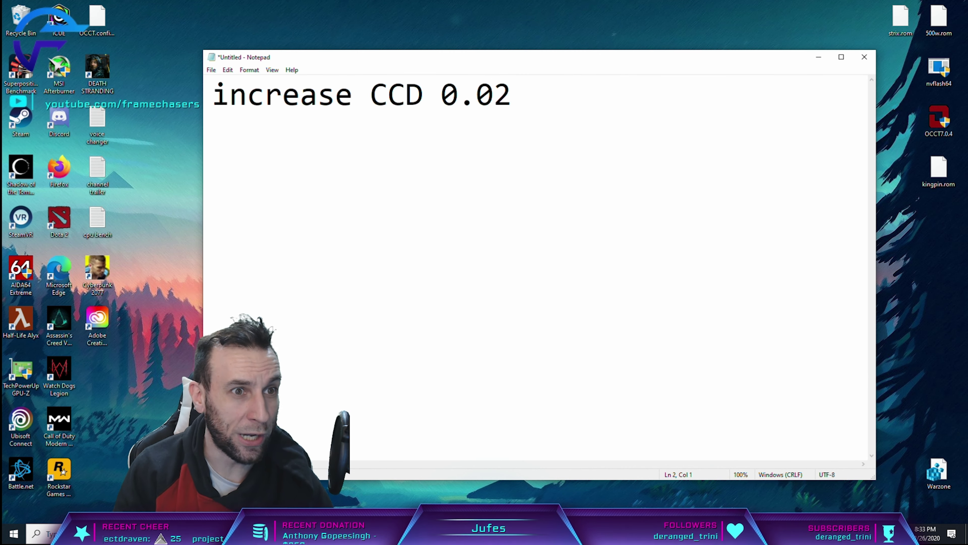
type("o")
key("BackSpace")
type("increase IOD")
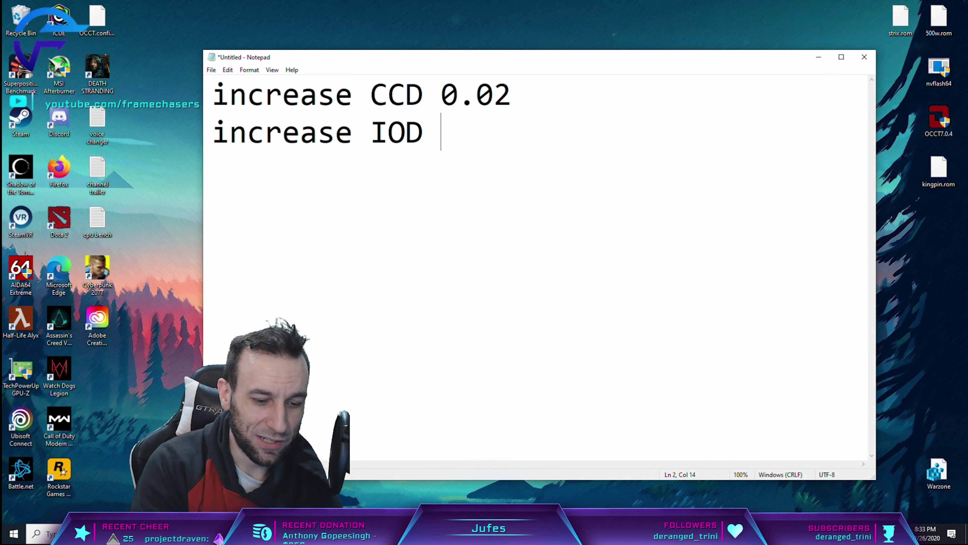
type(" 0.03")
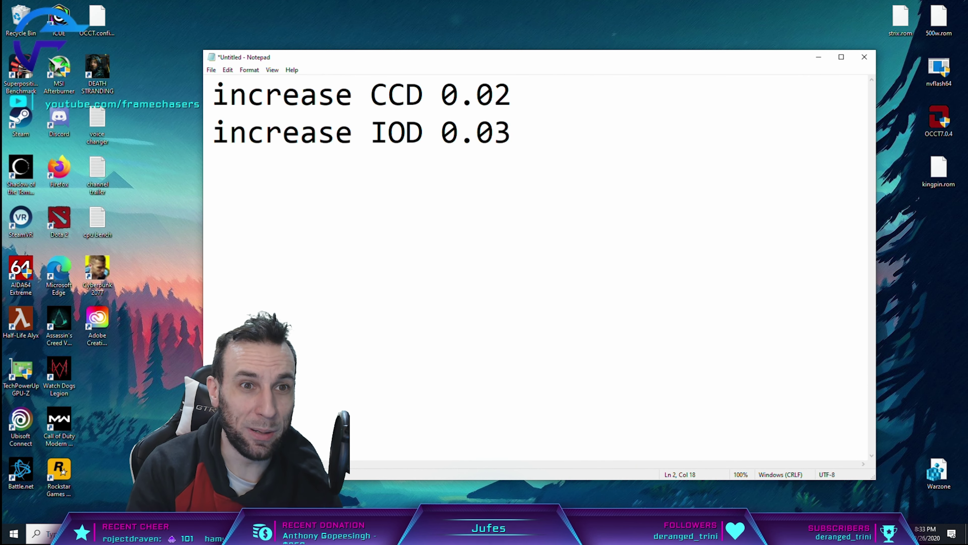
key("BackSpace")
key("BackSpace")
key("BackSpace")
key("BackSpace")
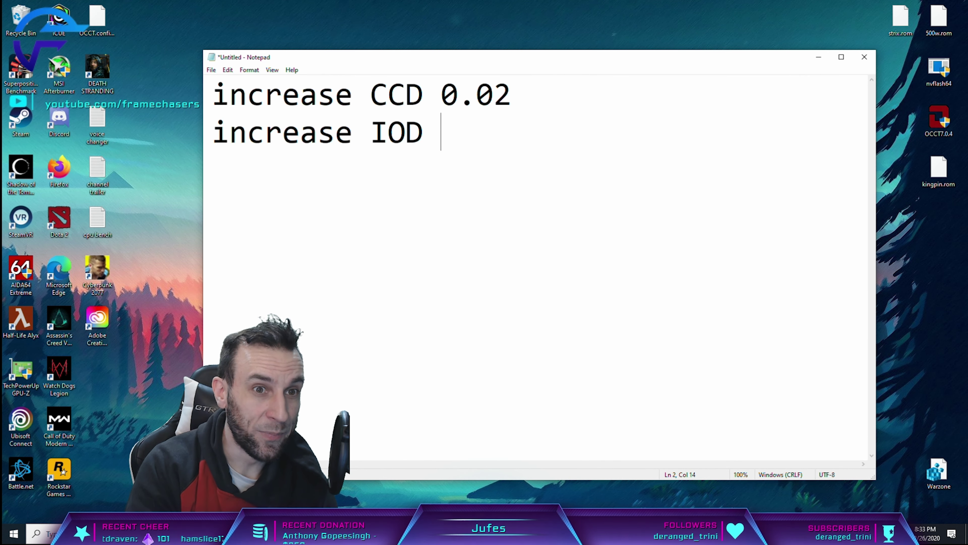
key("BackSpace")
key("BackSpace")
key("BackSpace")
key("BackSpace")
key("BackSpace")
key("BackSpace")
key("BackSpace")
key("BackSpace")
key("BackSpace")
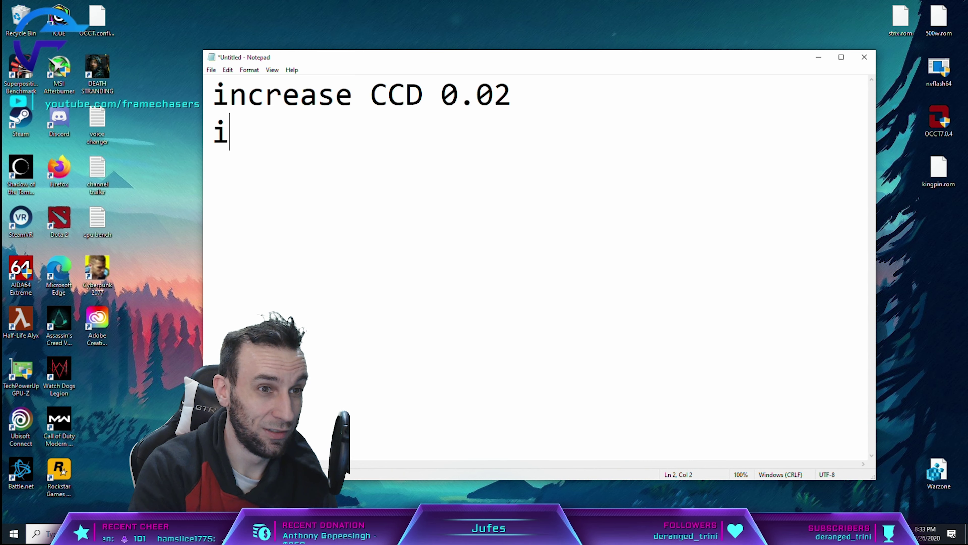
type("reducing IOD")
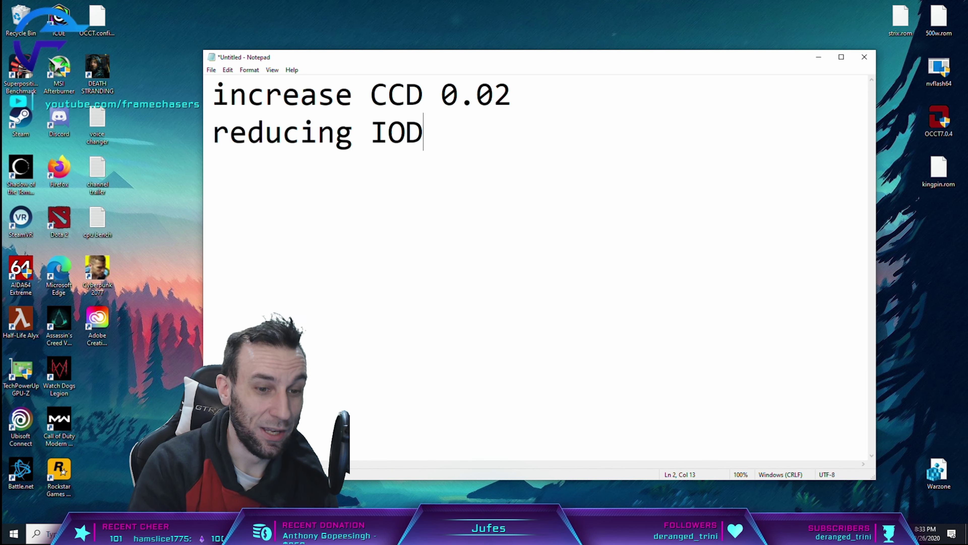
type(" 0.03")
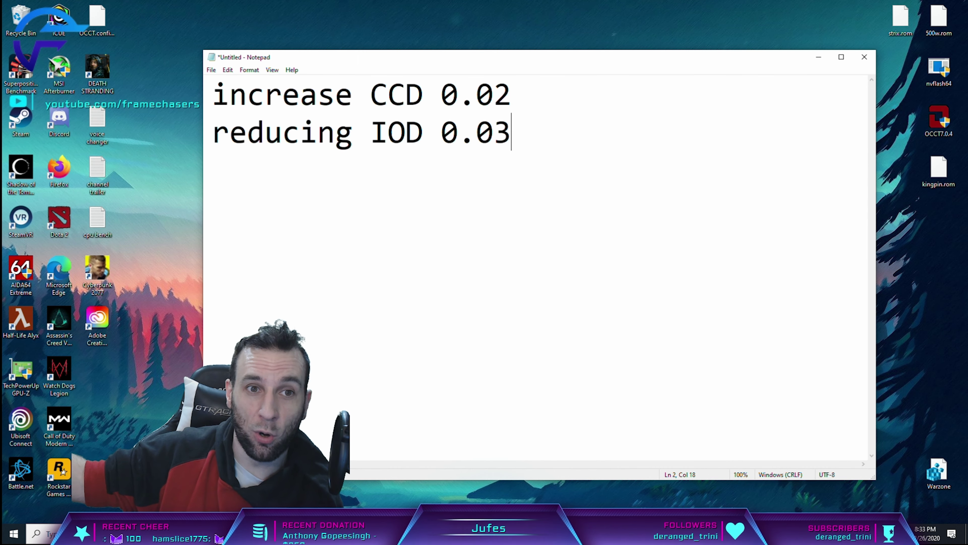
Select the text from 'CCD 0.02' on line 1 through 'reducing IOD 0.03' on line 2
left_click_drag(512, 133, 367, 97)
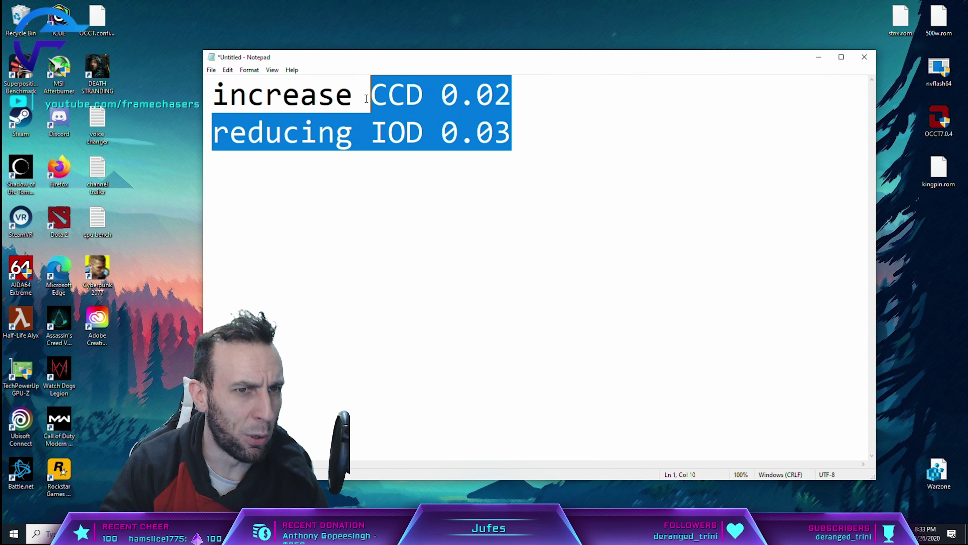